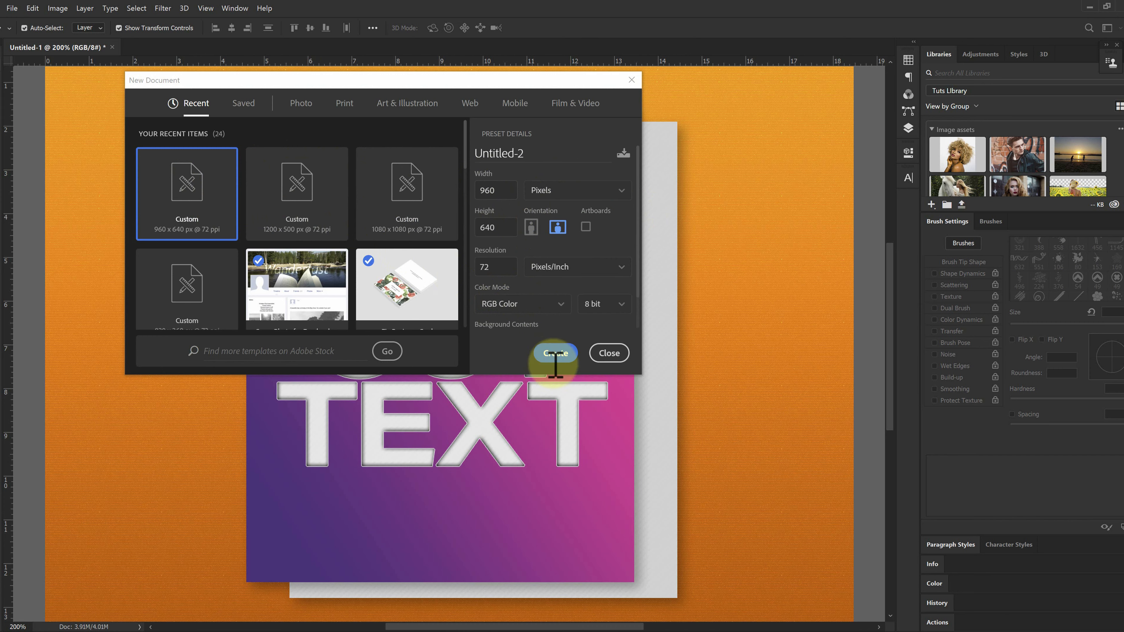
# - Create a 960 by 640 pixel, 72 ppi RGB document and extend its canvas with the Crop tool to a nearly square format
pyautogui.click(555, 354)
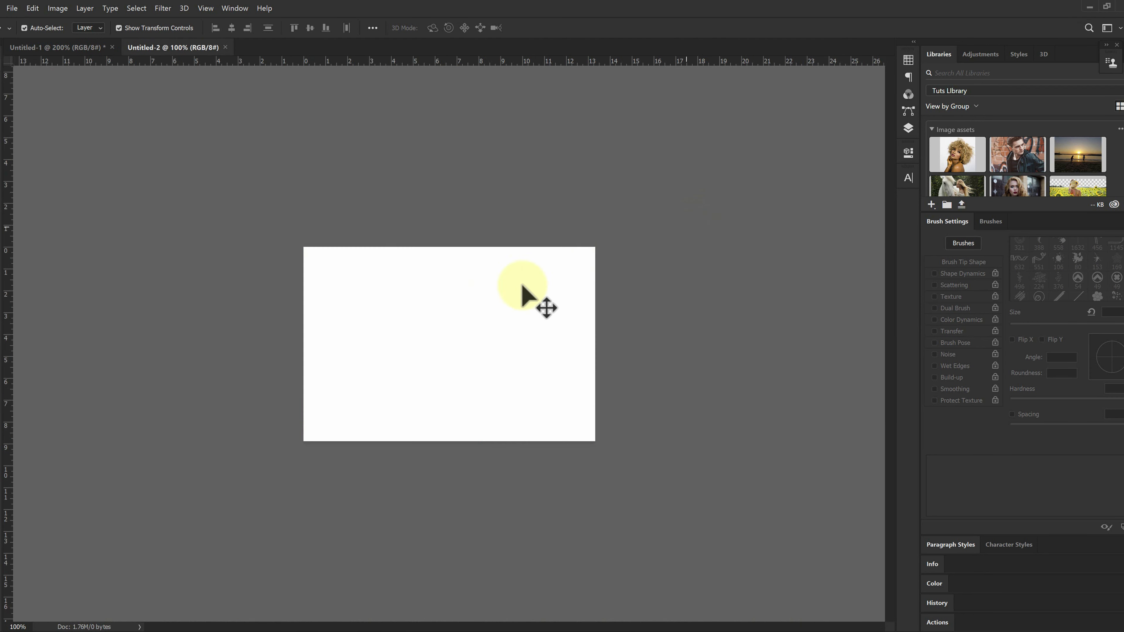
pyautogui.press('c')
pyautogui.moveTo(456, 248); pyautogui.dragTo(509, 248)
pyautogui.moveTo(596, 345); pyautogui.dragTo(620, 338)
pyautogui.press('Return')
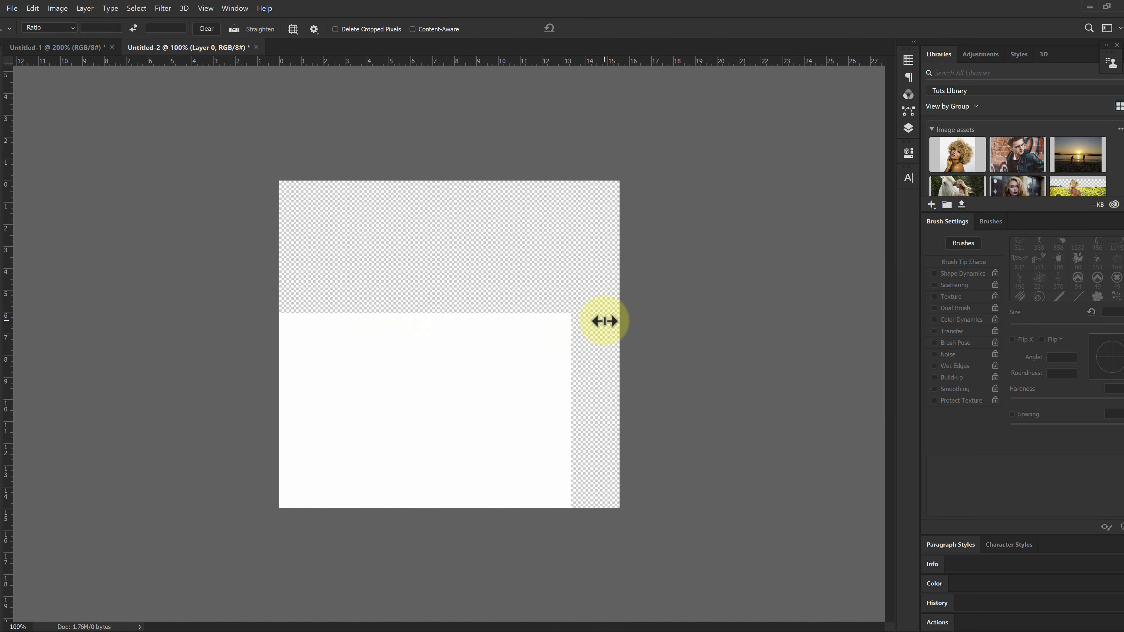
# - Set the foreground colour to white (ffffff) and fill the transparent part of the canvas with the Paint Bucket
pyautogui.press('g')
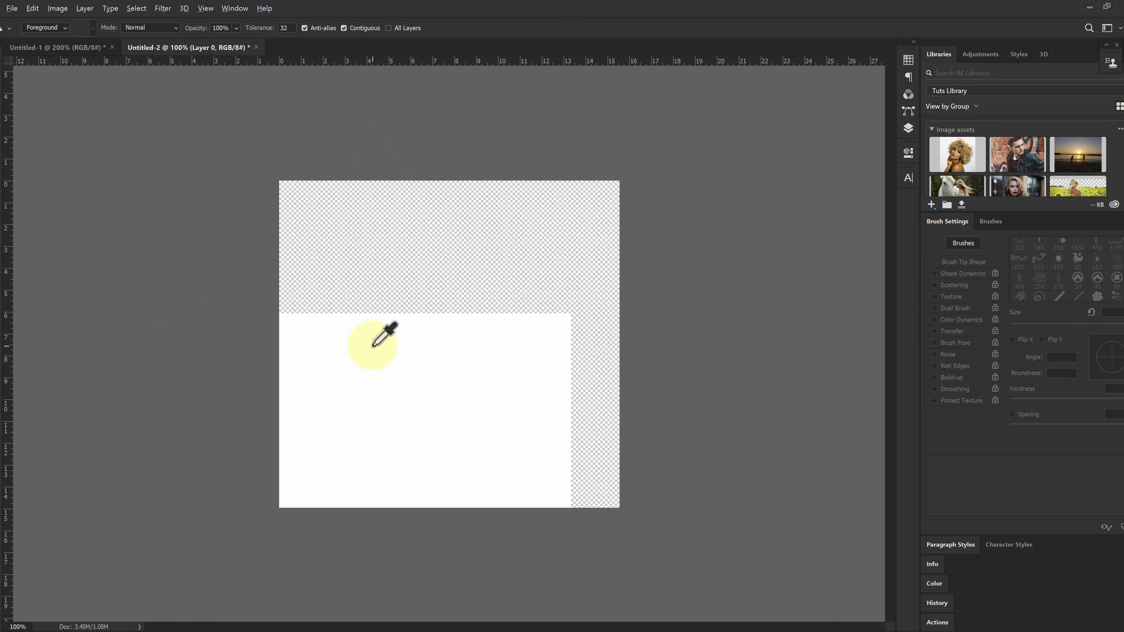
pyautogui.click(1, 421)
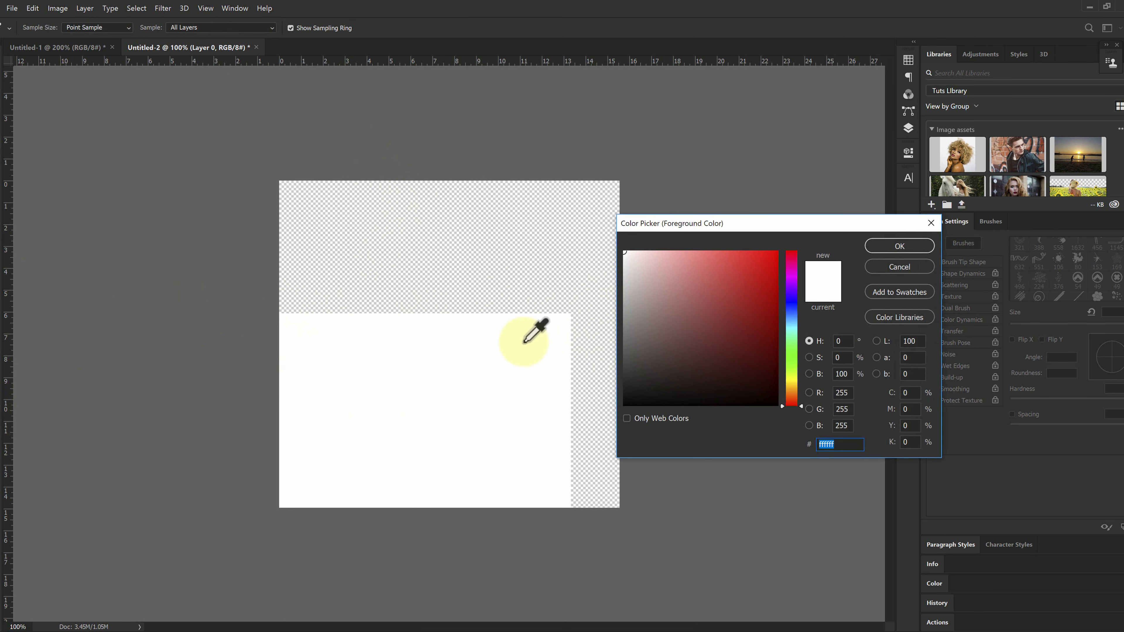
pyautogui.click(925, 246)
pyautogui.click(552, 246)
pyautogui.click(1, 66)
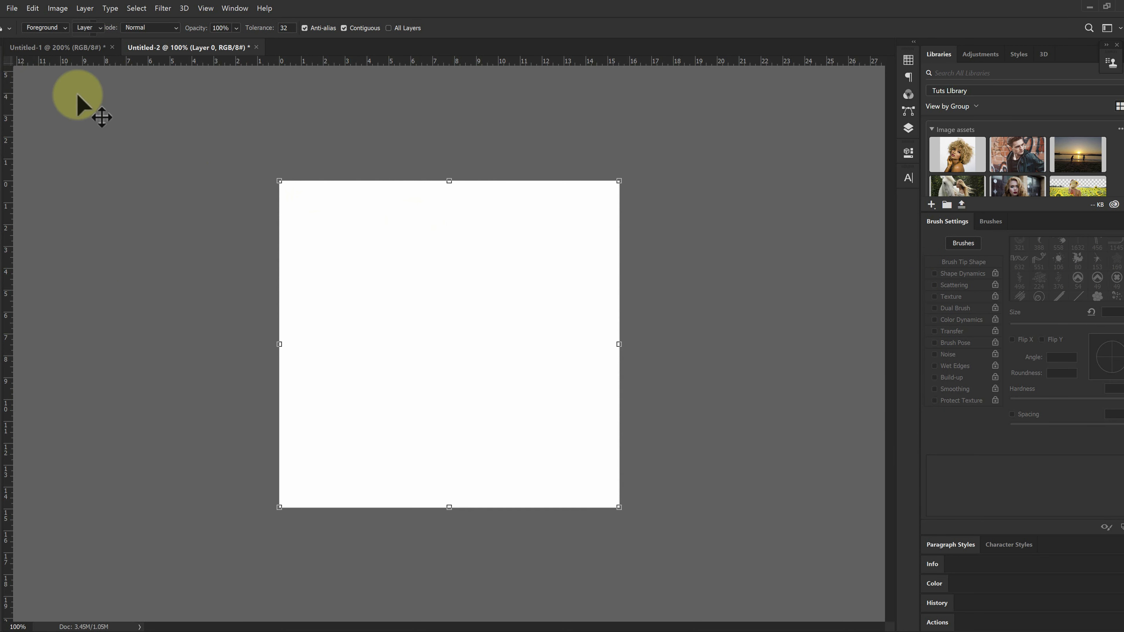
# - Draw a portrait rectangle about 568 by 746 px in the middle of the canvas and fill it with orange
pyautogui.click(1, 326)
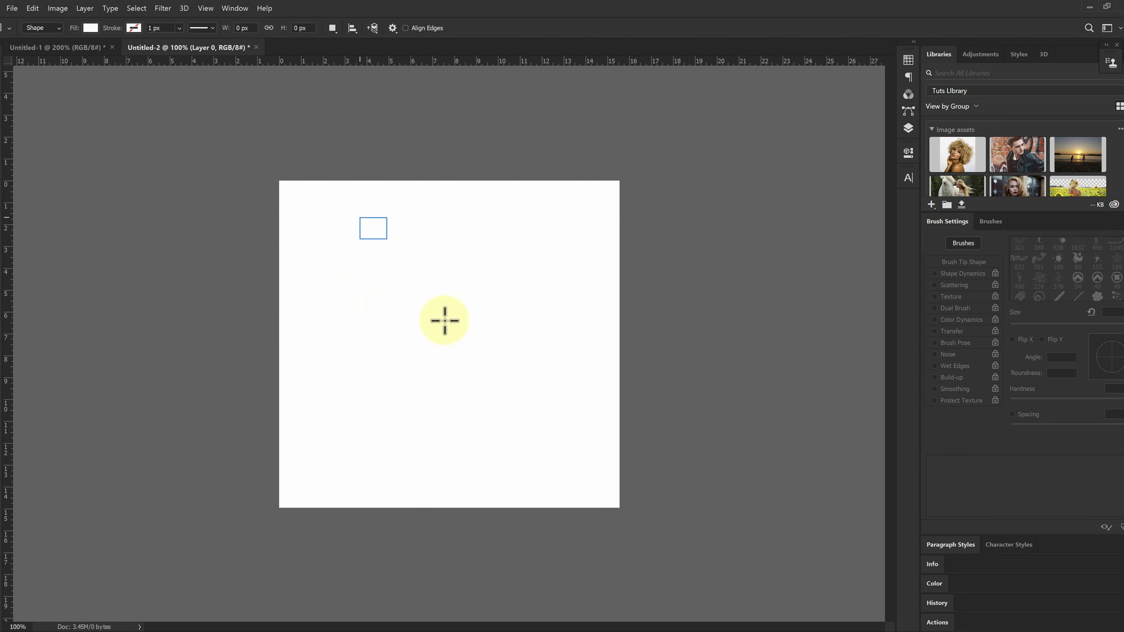
pyautogui.moveTo(445, 321); pyautogui.dragTo(533, 444)
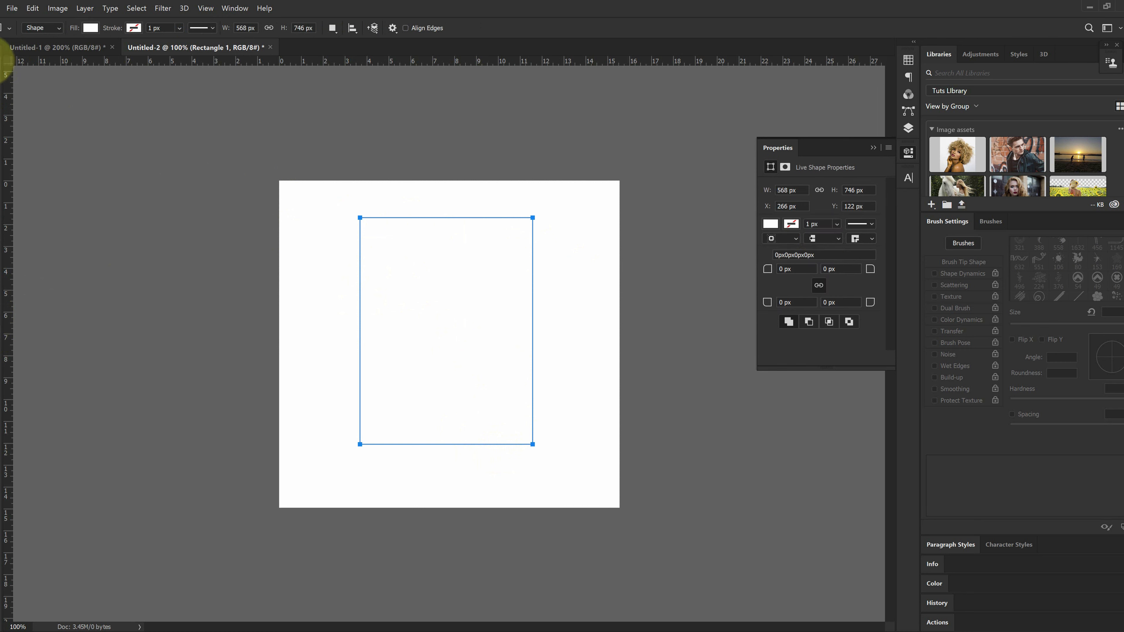
pyautogui.click(771, 223)
pyautogui.click(794, 287)
# - Duplicate the orange rectangle, offset the copy slightly down and right, and place the copy's layer beneath the original
pyautogui.press('v')
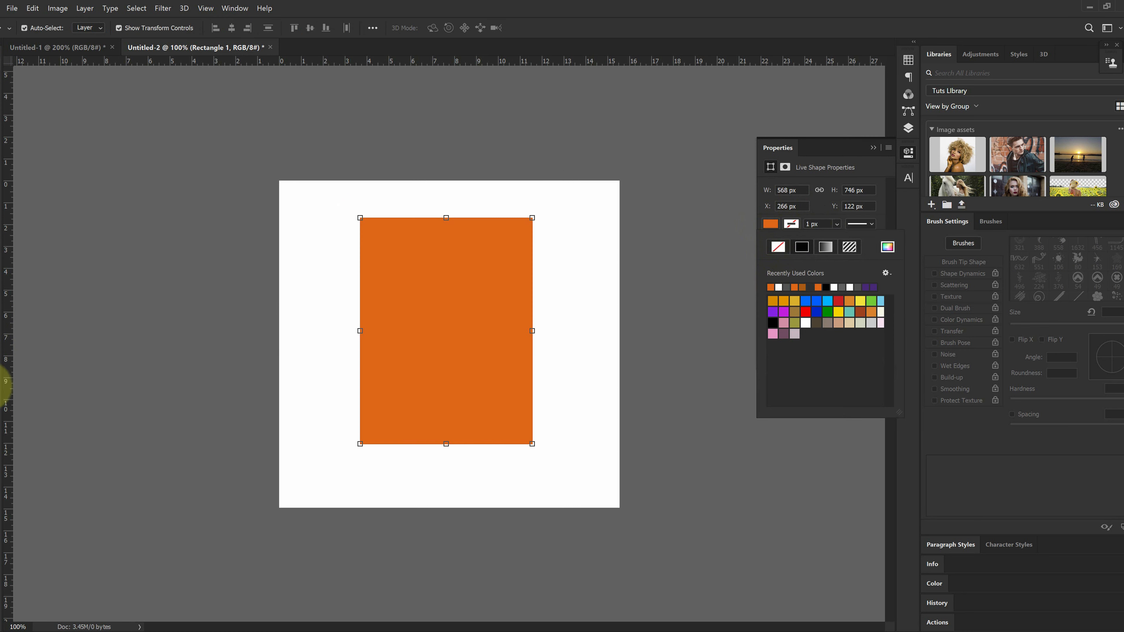
pyautogui.click(1, 65)
pyautogui.moveTo(472, 265); pyautogui.dragTo(522, 277)
pyautogui.click(908, 128)
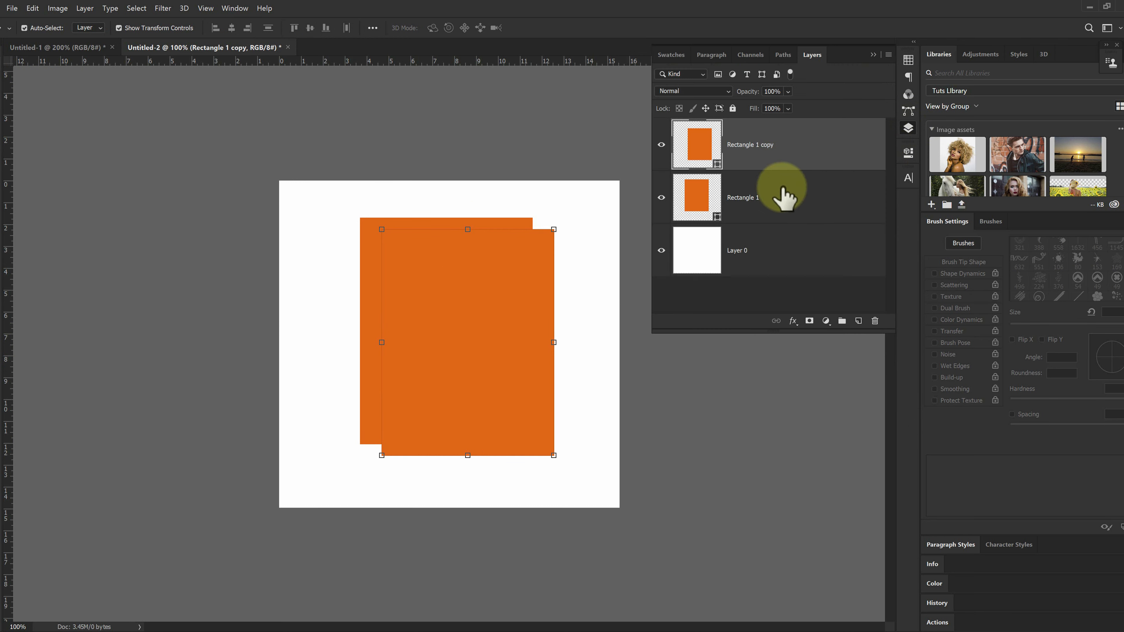
pyautogui.moveTo(784, 195); pyautogui.dragTo(772, 221)
# - Change the fill of the rear rectangle copy to white
pyautogui.doubleClick(699, 197)
pyautogui.click(608, 217)
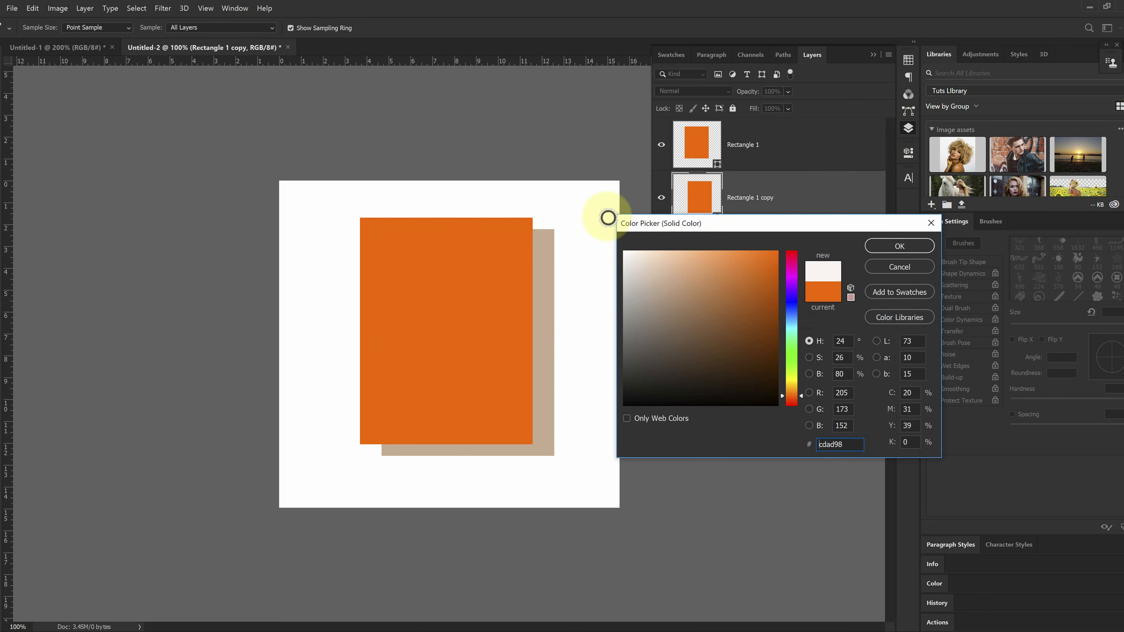
pyautogui.click(870, 246)
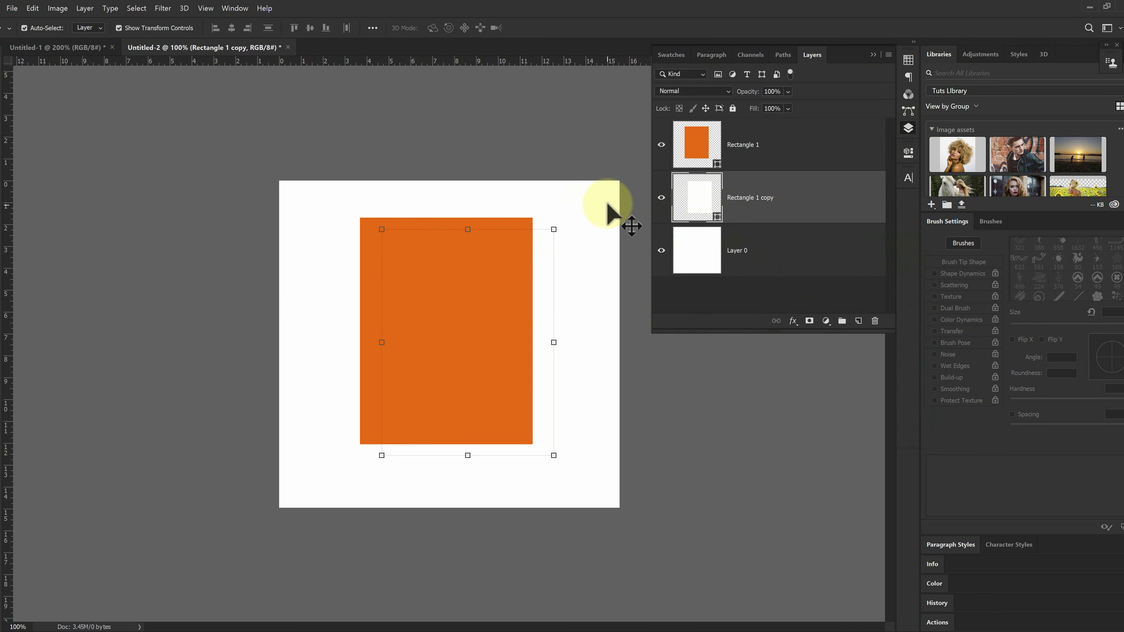
# - Fill the background Layer 0 with orange using the Paint Bucket
pyautogui.click(682, 251)
pyautogui.press('g')
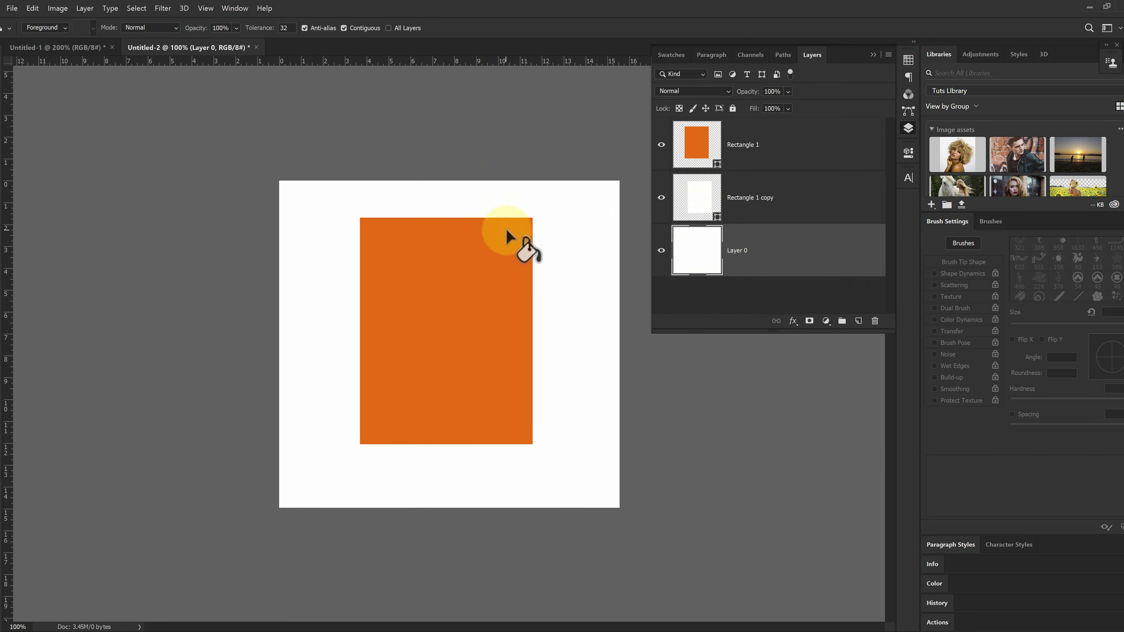
pyautogui.click(574, 215)
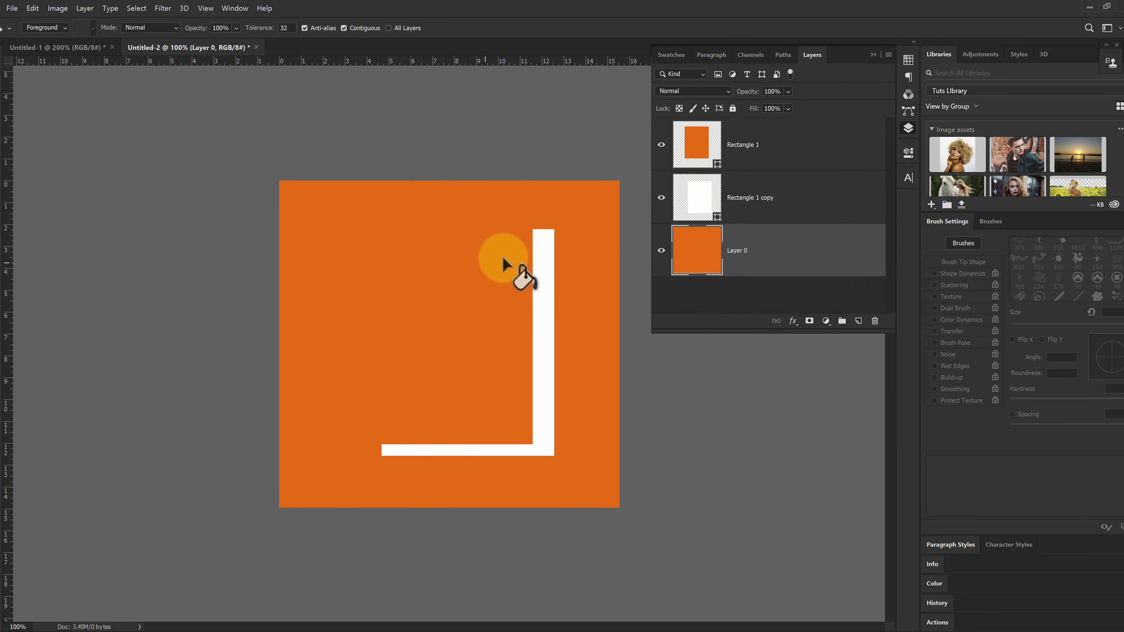
# - Apply a linear Gradient Overlay from purple 512c7b to pink ee3c96 at 33° and 79% scale to the front rectangle
pyautogui.press('v')
pyautogui.click(531, 254)
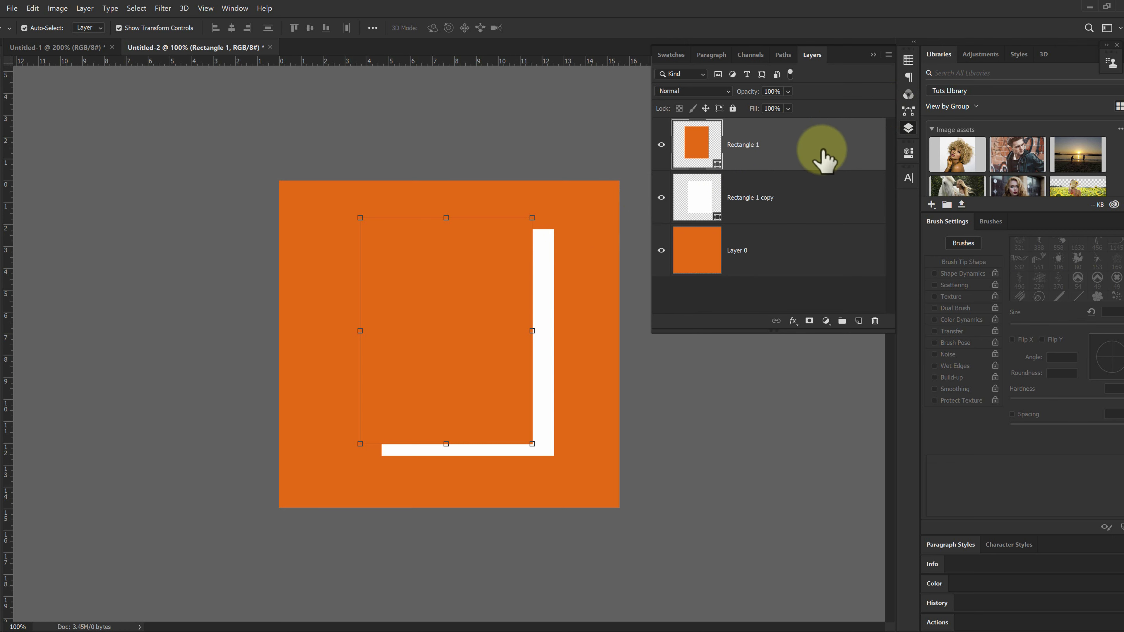
pyautogui.doubleClick(816, 169)
pyautogui.click(690, 294)
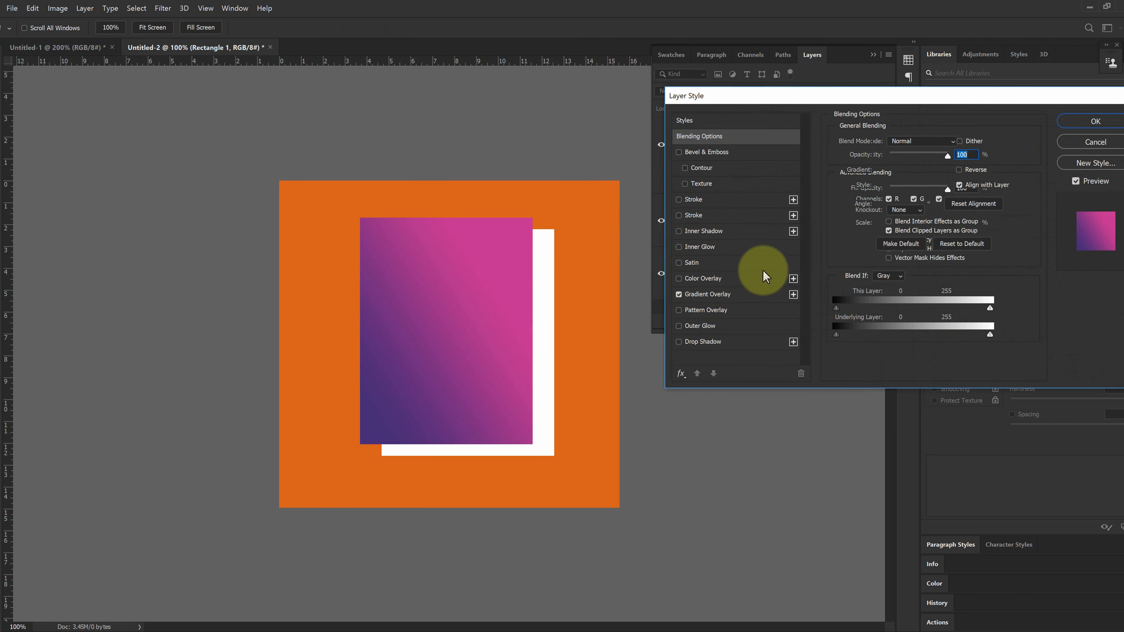
pyautogui.click(898, 173)
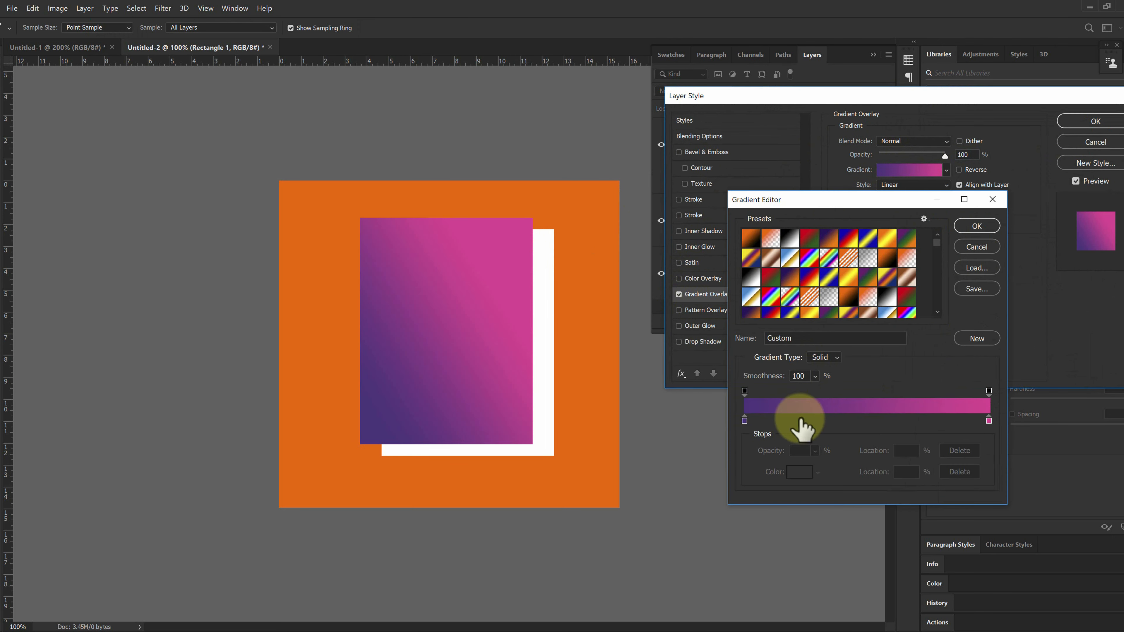
pyautogui.doubleClick(744, 421)
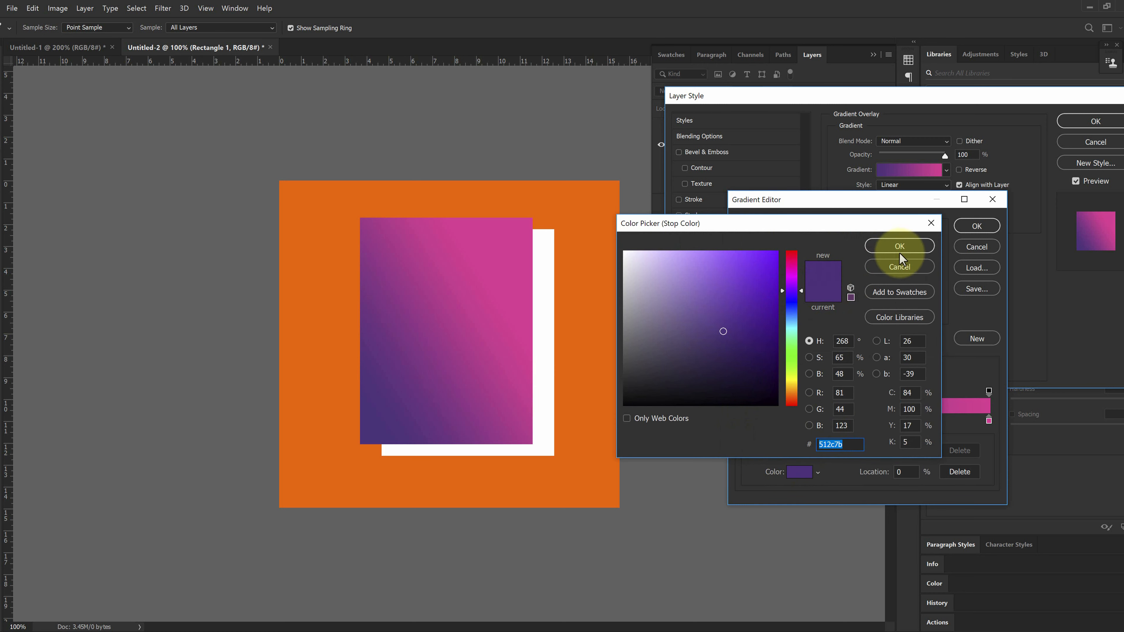
pyautogui.click(899, 253)
pyautogui.click(988, 419)
pyautogui.click(799, 472)
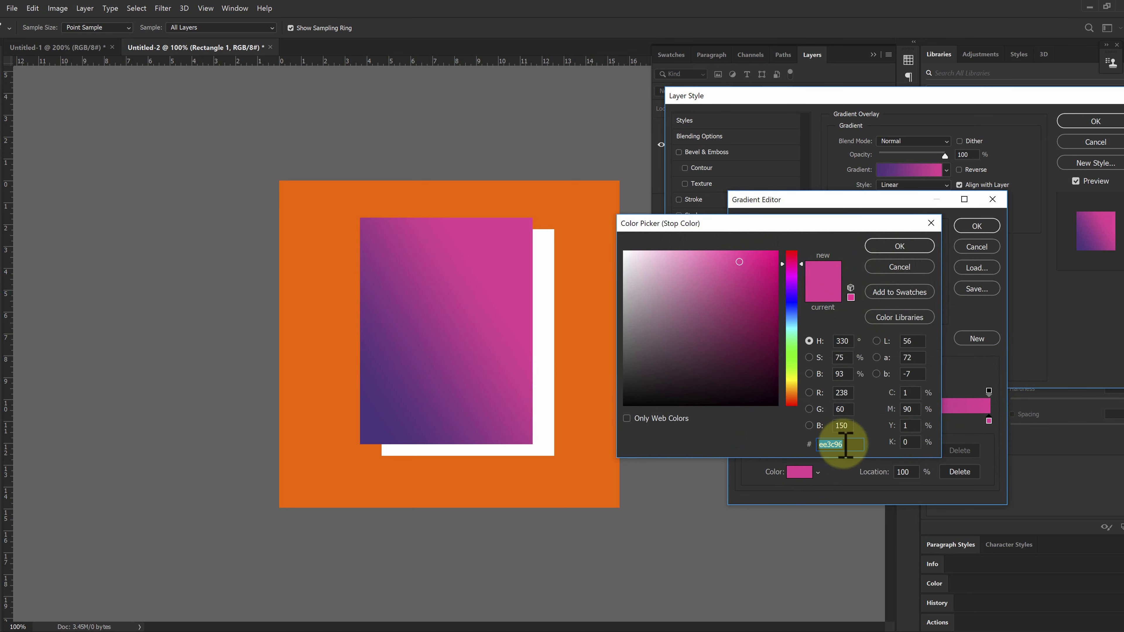
pyautogui.click(900, 247)
pyautogui.click(977, 226)
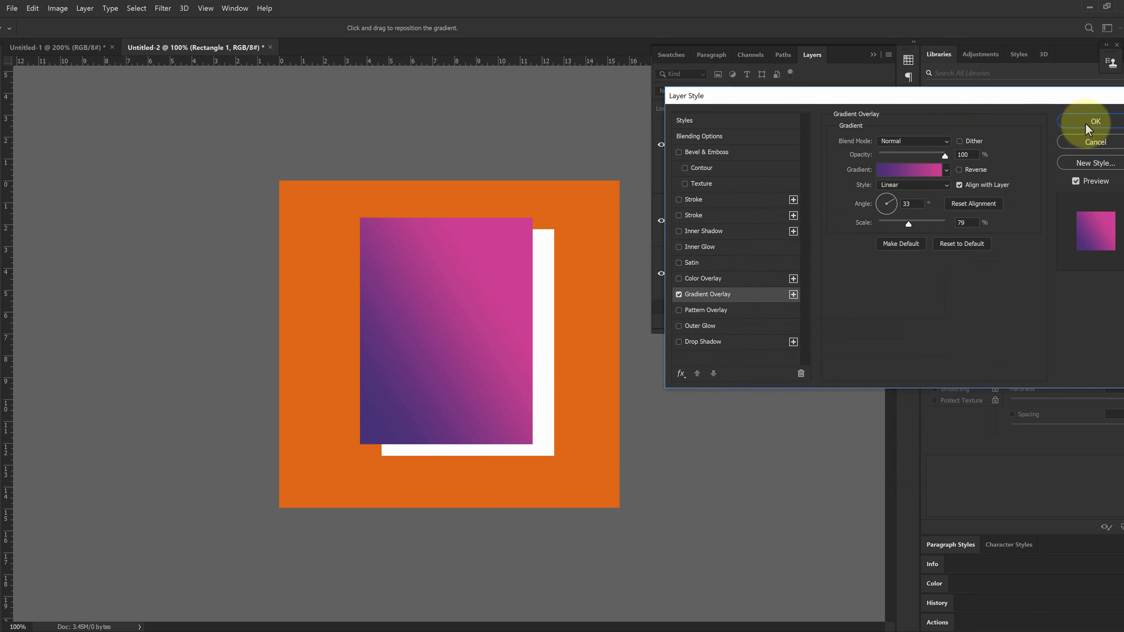
pyautogui.click(1096, 121)
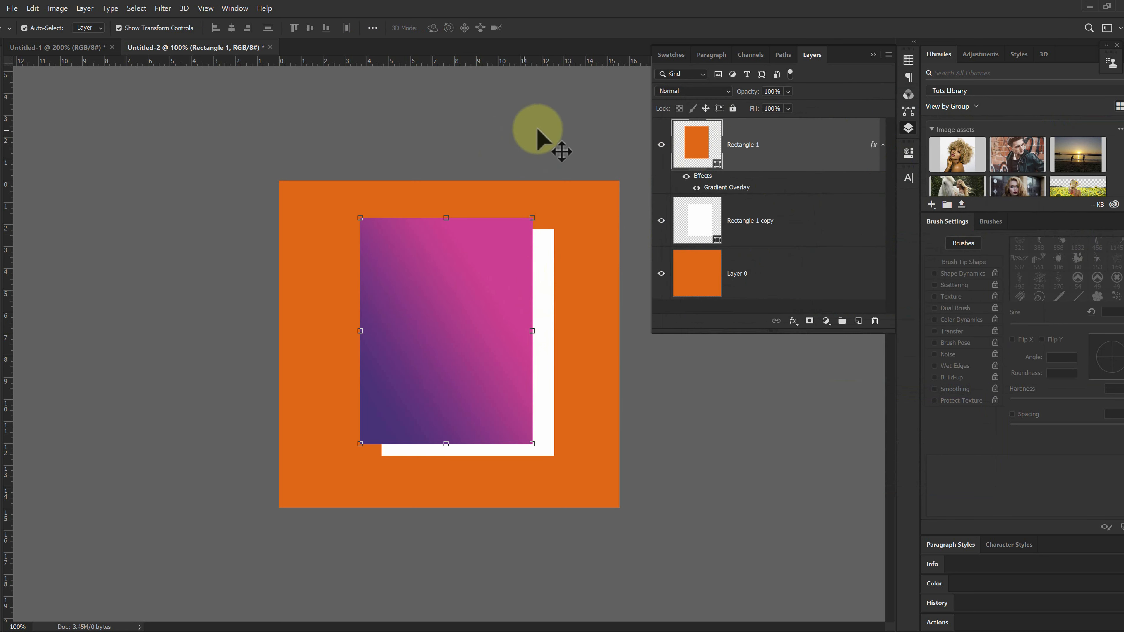
# - Add the centred three-line bold text "CUTOUT TEXT EFFECT" at 120.35 pt and move it over the gradient rectangle
pyautogui.press('t')
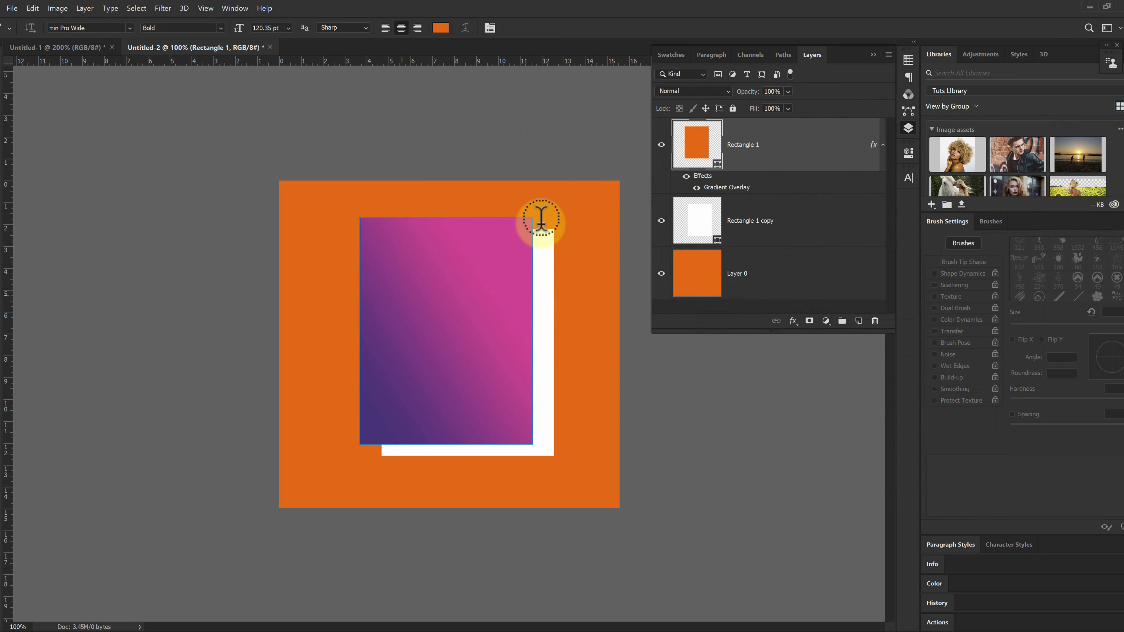
pyautogui.click(401, 315)
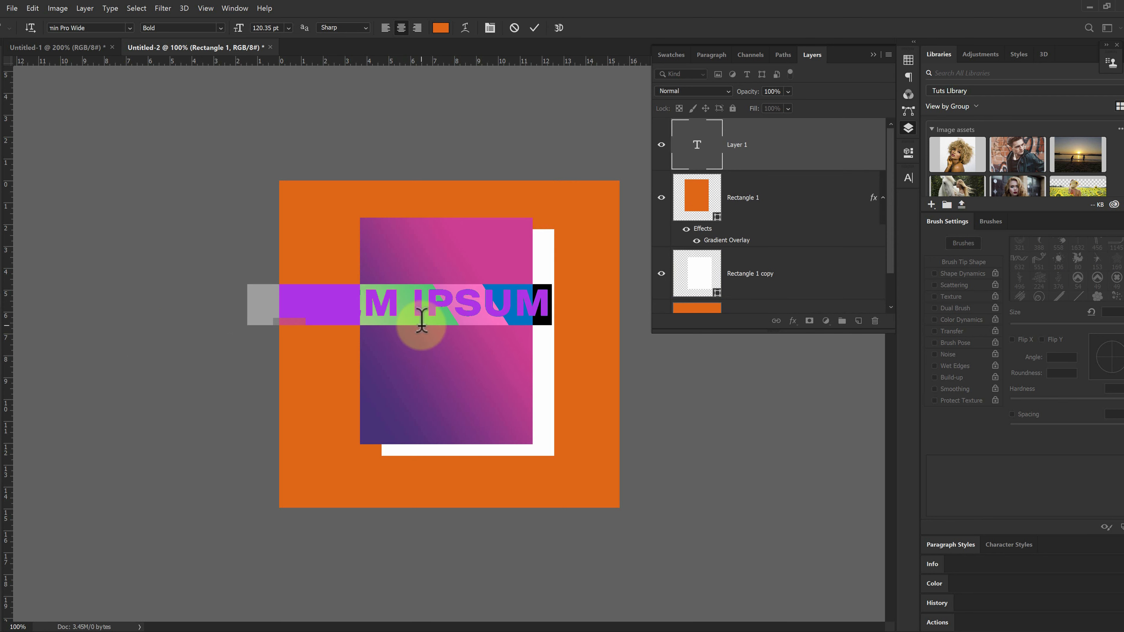
pyautogui.write('CUTO')
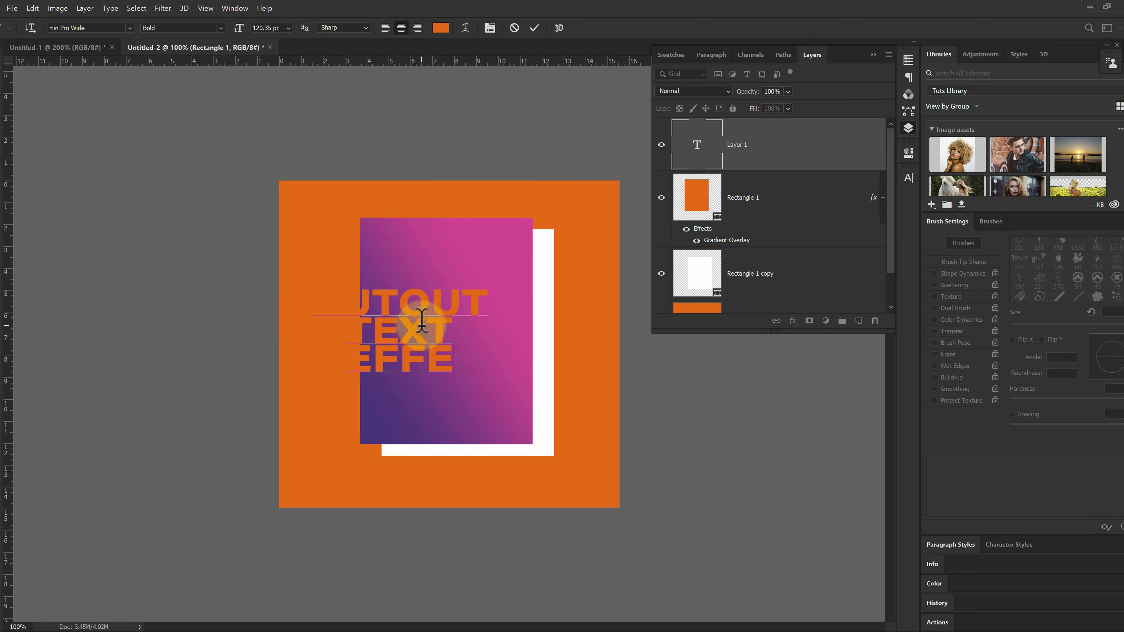
pyautogui.hotkey('ctrl', 'Return')
pyautogui.press('v')
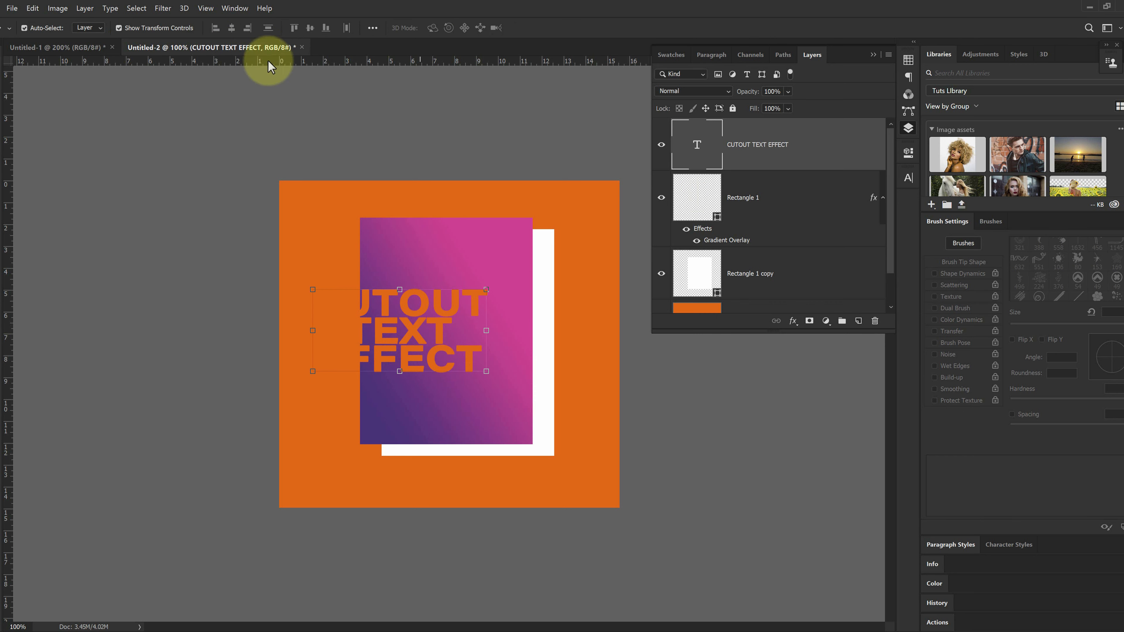
pyautogui.moveTo(416, 295); pyautogui.dragTo(466, 286)
pyautogui.click(504, 253)
pyautogui.moveTo(536, 332); pyautogui.dragTo(559, 331)
pyautogui.press('Escape')
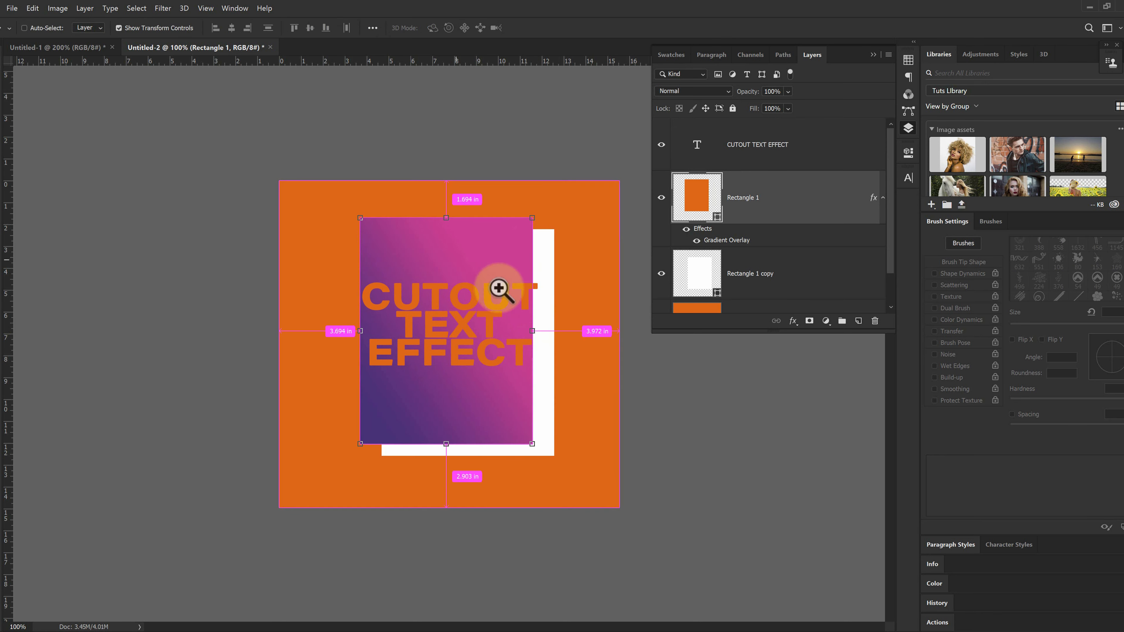
# - Scale the CUTOUT TEXT EFFECT text down to about 89 pt and centre it across the gradient rectangle
pyautogui.keyDown('ctrl'); pyautogui.click(500, 286); pyautogui.keyUp('ctrl')
pyautogui.click(569, 288)
pyautogui.moveTo(623, 269); pyautogui.dragTo(546, 293)
pyautogui.moveTo(502, 326); pyautogui.dragTo(524, 297)
pyautogui.press('Return')
pyautogui.press('Return')
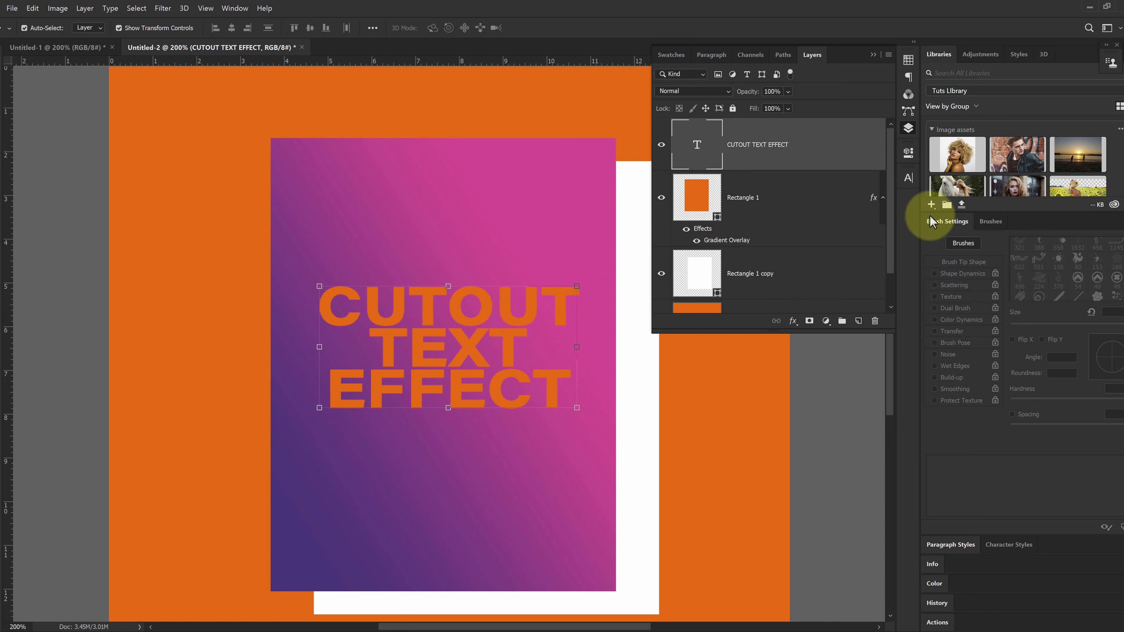
# - Change the text colour to a light peach
pyautogui.click(909, 178)
pyautogui.click(874, 246)
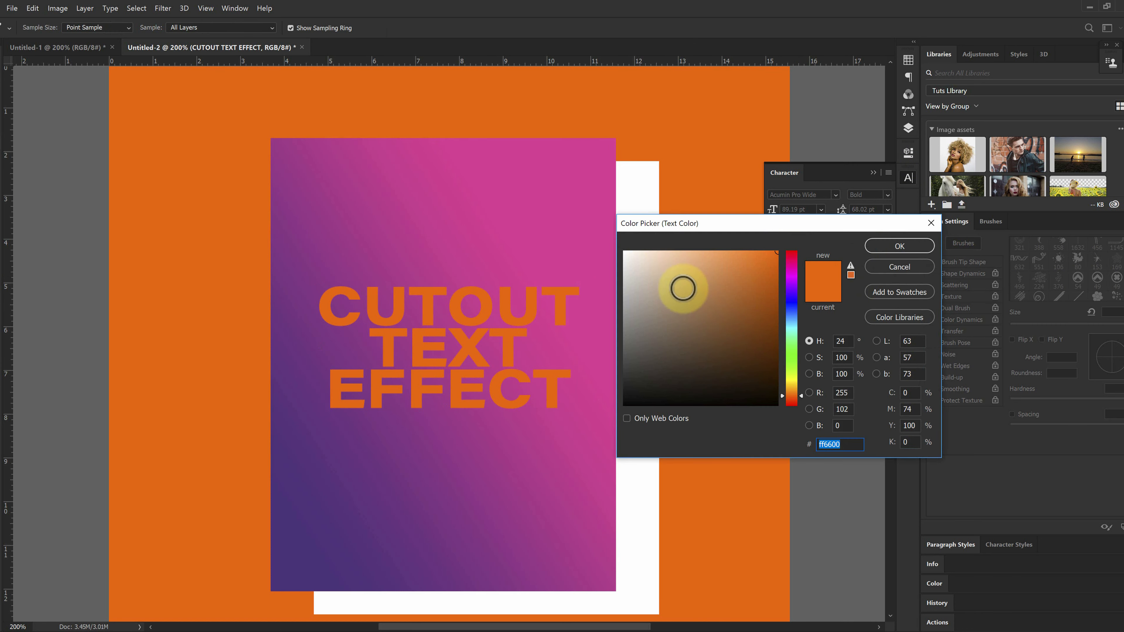
pyautogui.moveTo(667, 252); pyautogui.dragTo(677, 230)
pyautogui.click(899, 246)
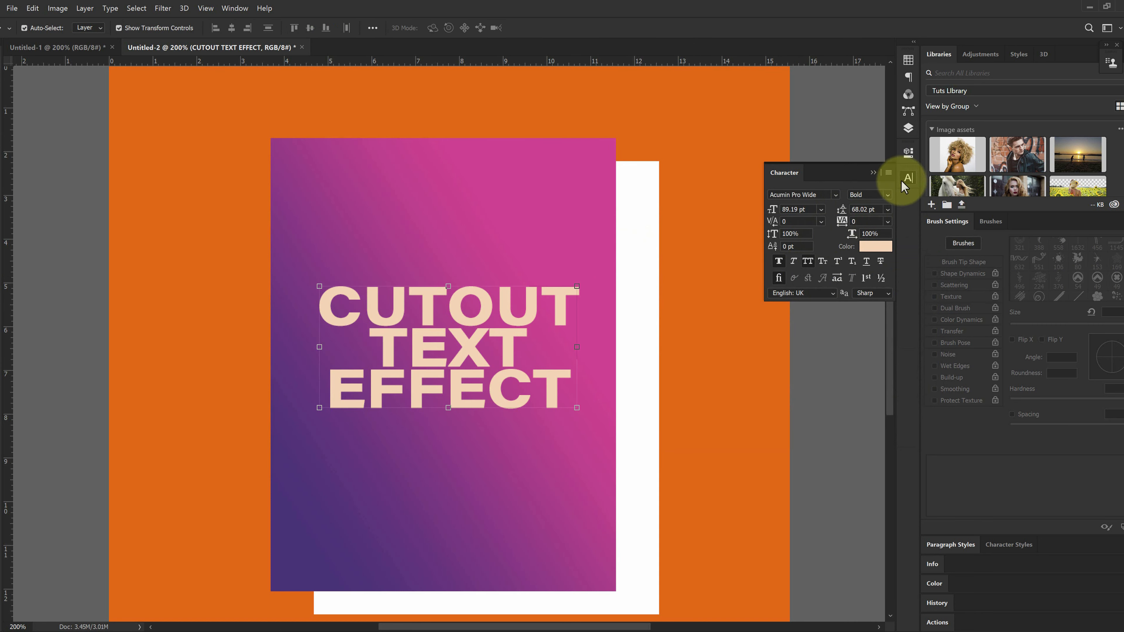
# - Add a Linear Burn Inner Shadow to the text layer with 41% opacity, 3 px distance and 5 px size
pyautogui.click(909, 132)
pyautogui.doubleClick(823, 153)
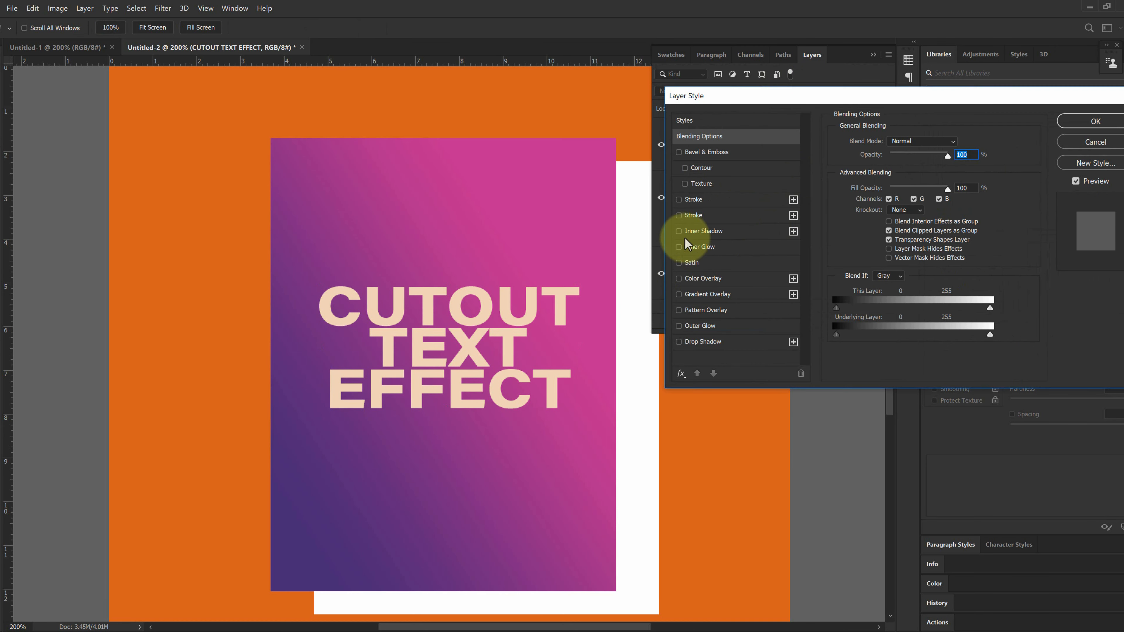
pyautogui.click(711, 232)
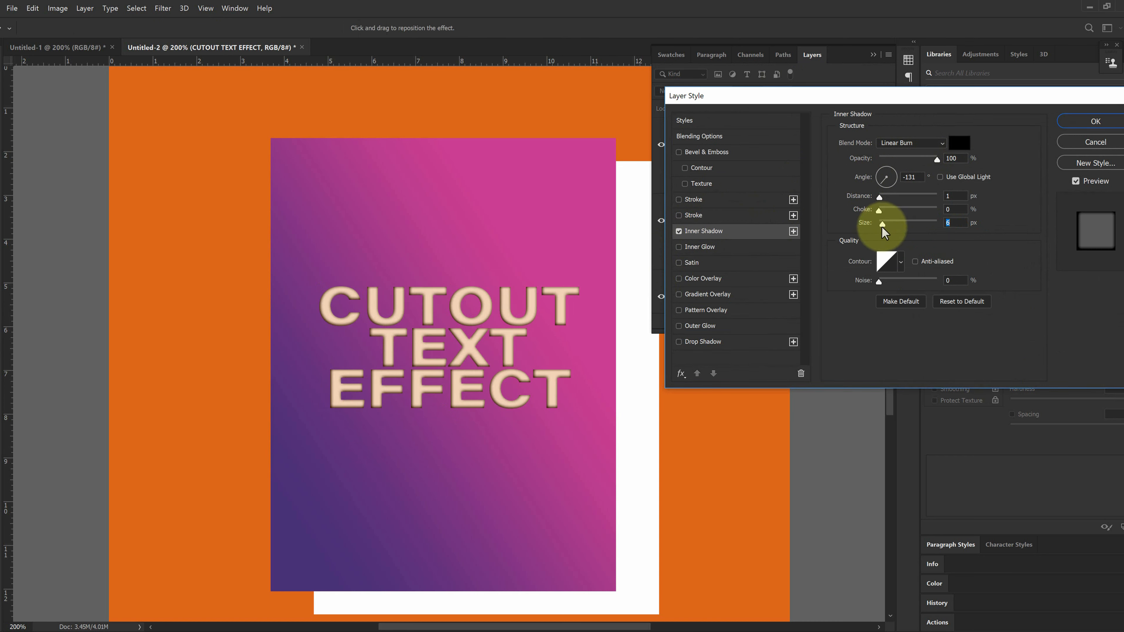
pyautogui.moveTo(882, 227); pyautogui.dragTo(880, 227)
pyautogui.moveTo(936, 158); pyautogui.dragTo(913, 159)
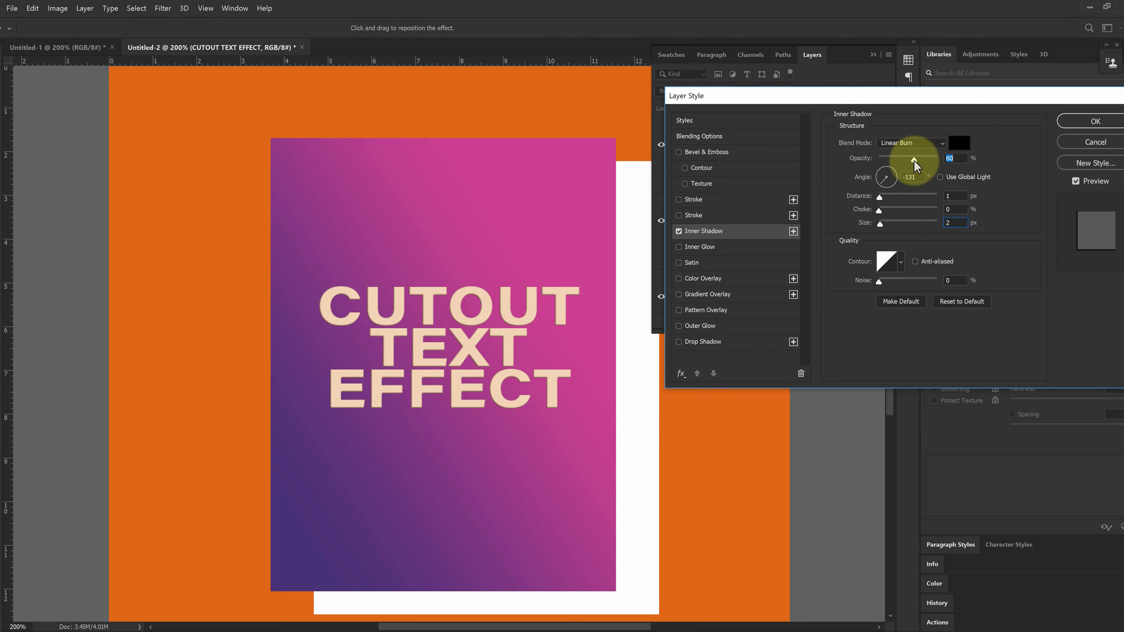
pyautogui.moveTo(883, 196); pyautogui.dragTo(882, 224)
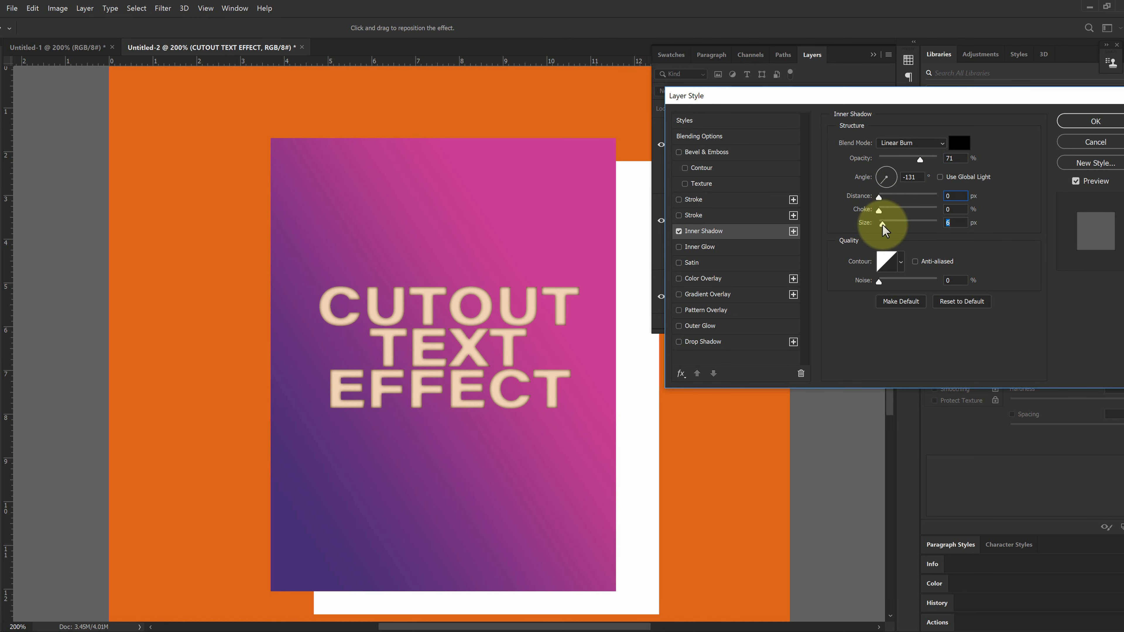
pyautogui.moveTo(920, 158)
pyautogui.mouseDown()
pyautogui.moveTo(901, 161)
pyautogui.moveTo(937, 160)
pyautogui.mouseUp()
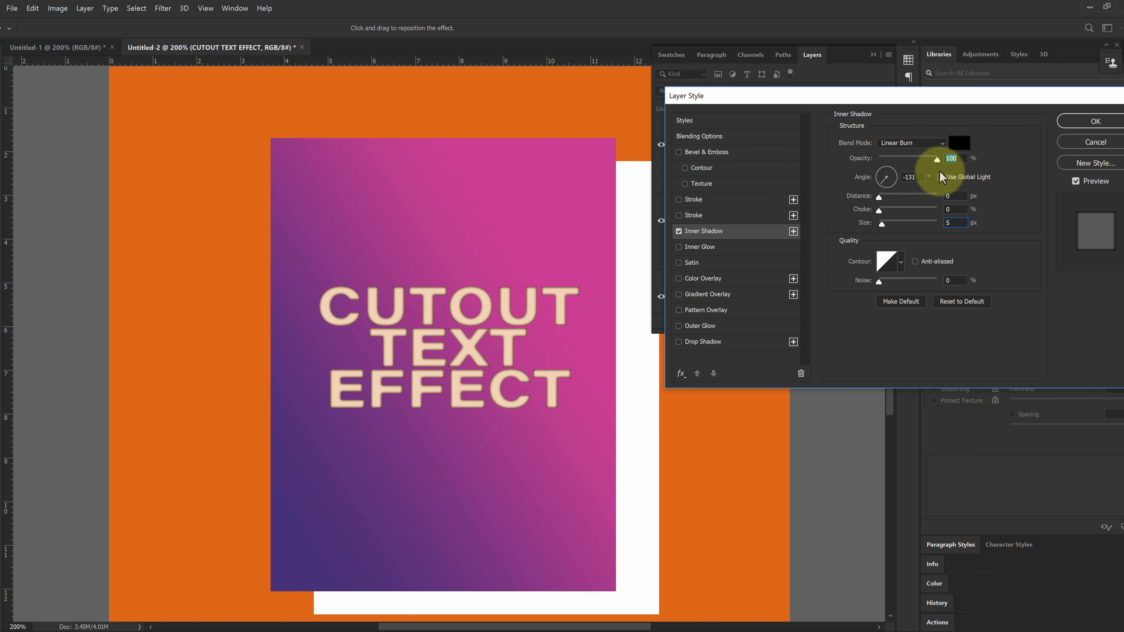
pyautogui.click(880, 195)
pyautogui.moveTo(879, 195); pyautogui.dragTo(881, 195)
pyautogui.moveTo(927, 161); pyautogui.dragTo(902, 160)
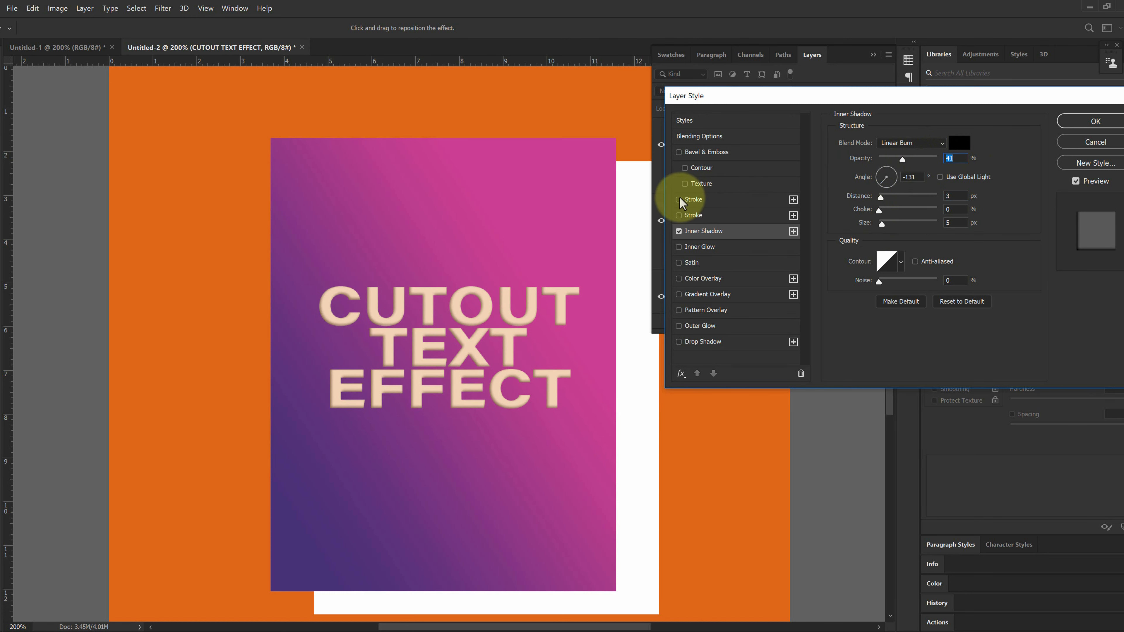
# - Enable a 1 px gradient-filled Stroke at 100% opacity on the CUTOUT TEXT EFFECT layer
pyautogui.click(692, 200)
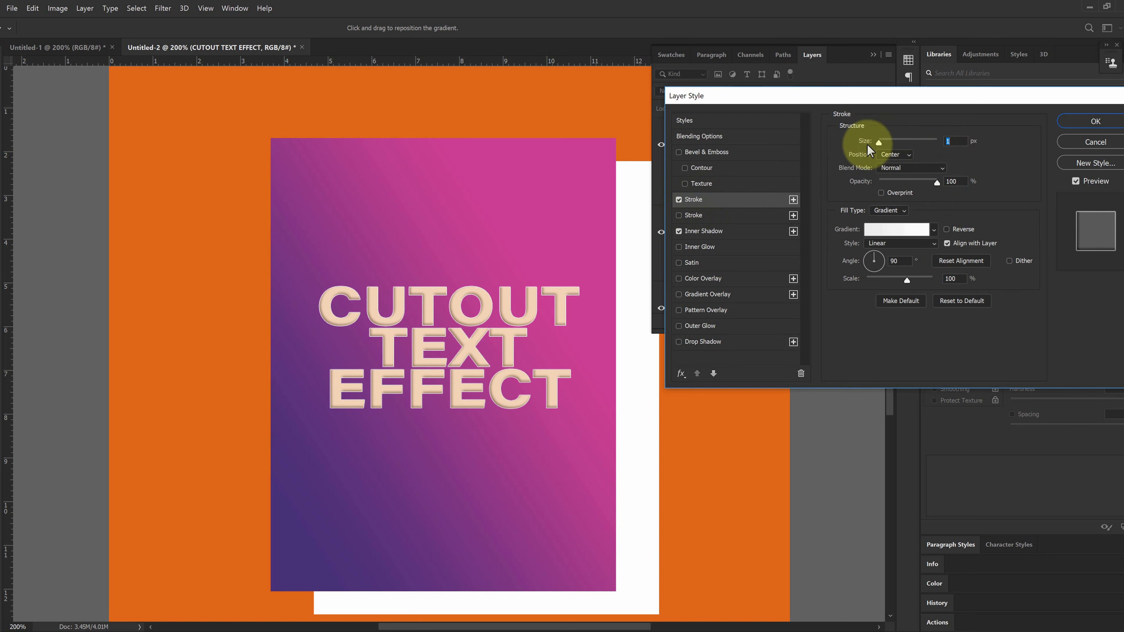
pyautogui.click(881, 229)
pyautogui.click(971, 224)
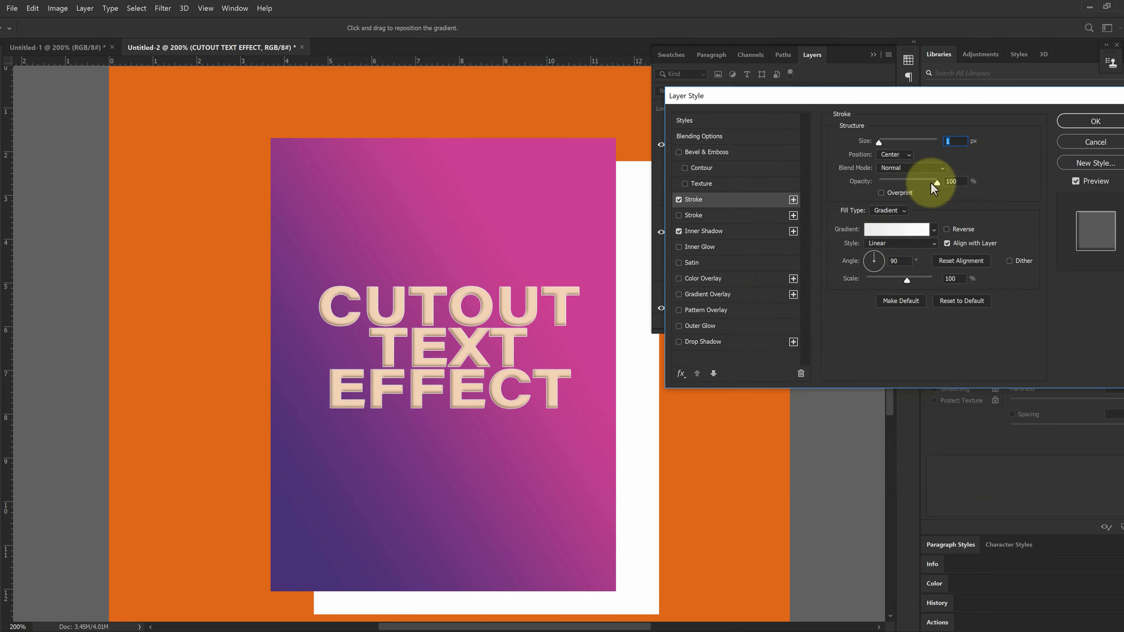
# - Define the stroke's gradient from light grey #ececec to white, with the white stop at 98%
pyautogui.click(896, 243)
pyautogui.click(746, 421)
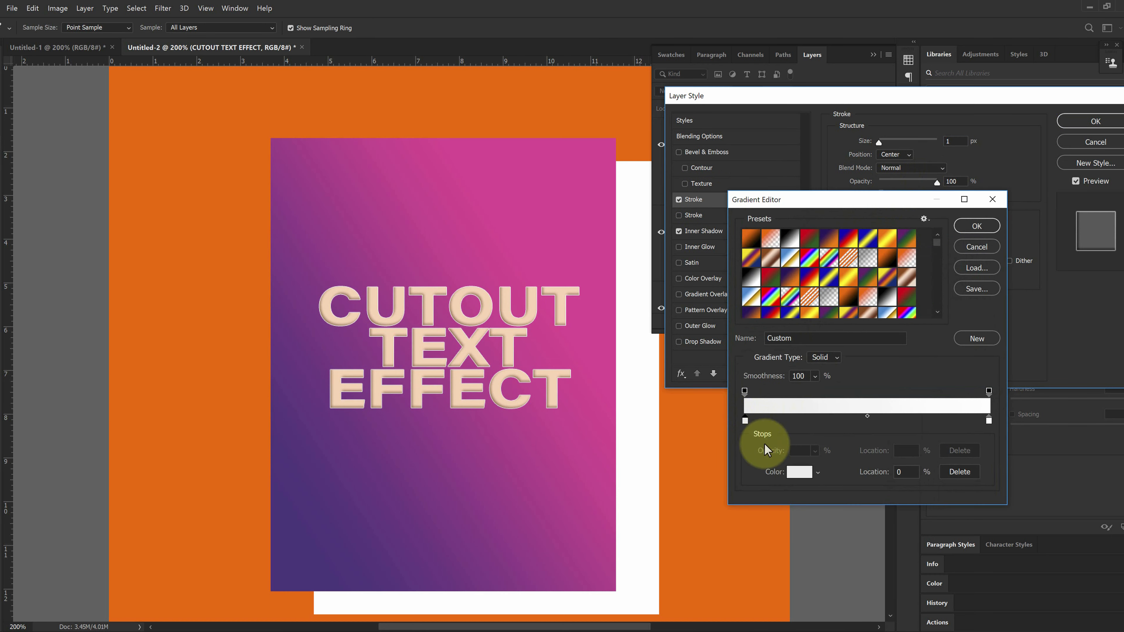
pyautogui.click(800, 471)
pyautogui.click(847, 445)
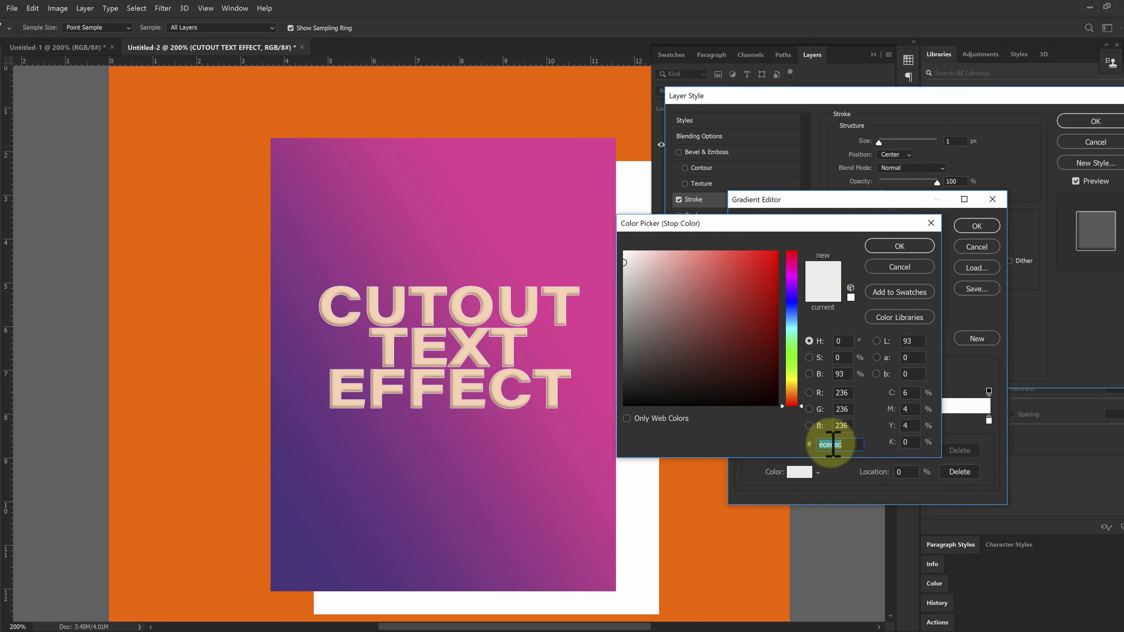
pyautogui.click(899, 245)
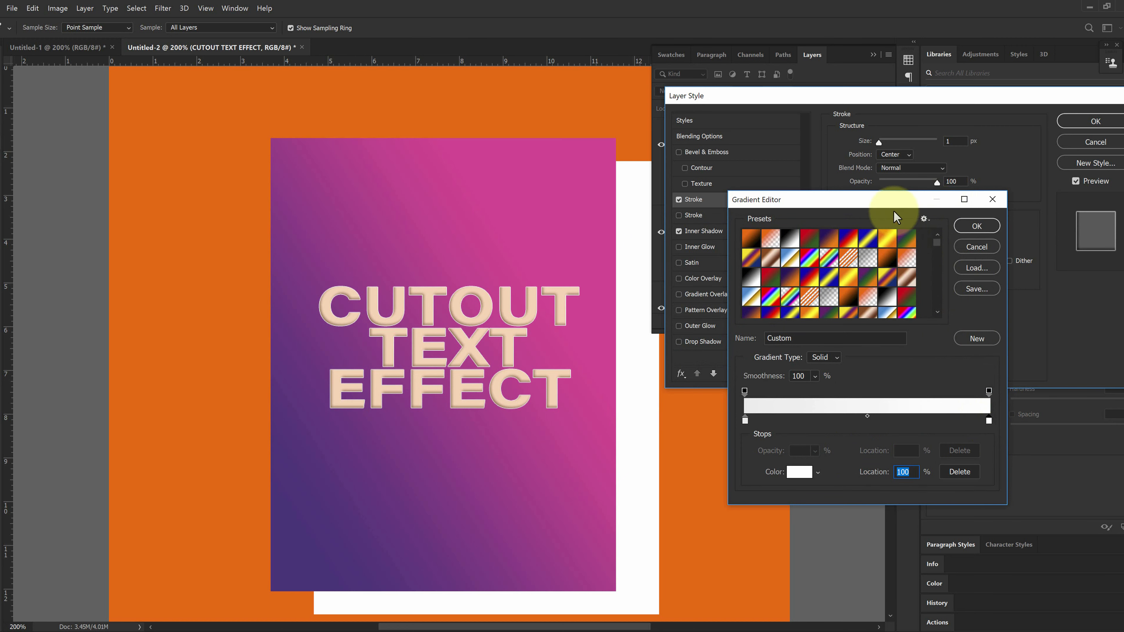
pyautogui.moveTo(938, 199); pyautogui.dragTo(860, 159)
pyautogui.doubleClick(908, 380)
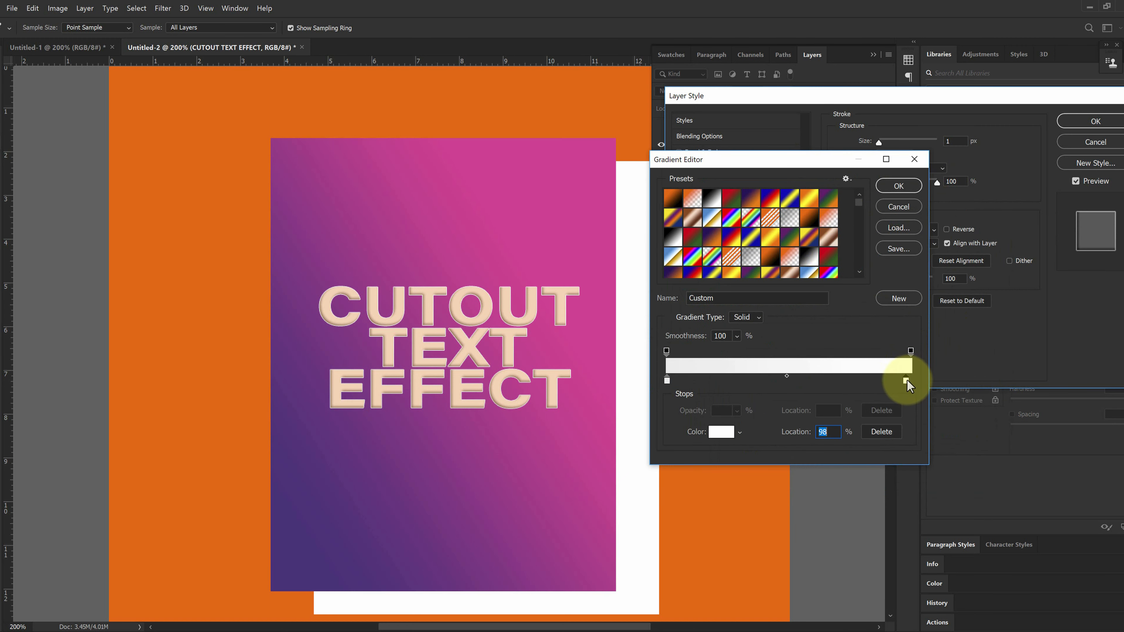
pyautogui.click(894, 249)
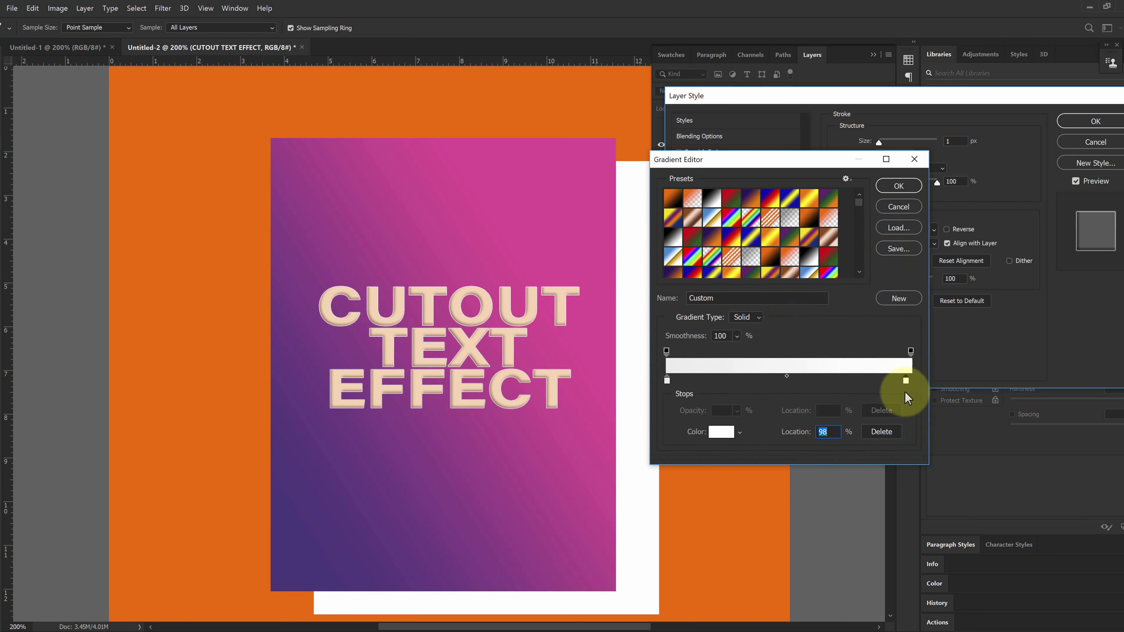
pyautogui.click(890, 192)
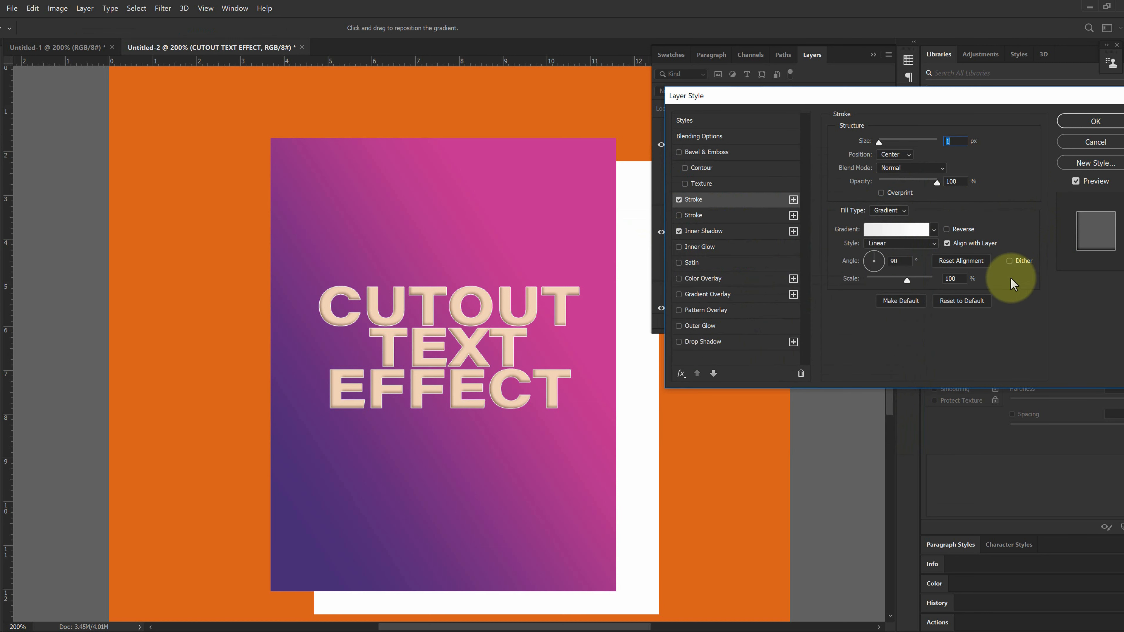
# - Lower the stroke's opacity to about 86%, position it Inside, and apply the text layer's style
pyautogui.moveTo(935, 184); pyautogui.dragTo(925, 187)
pyautogui.moveTo(441, 285); pyautogui.dragTo(466, 293)
pyautogui.click(894, 154)
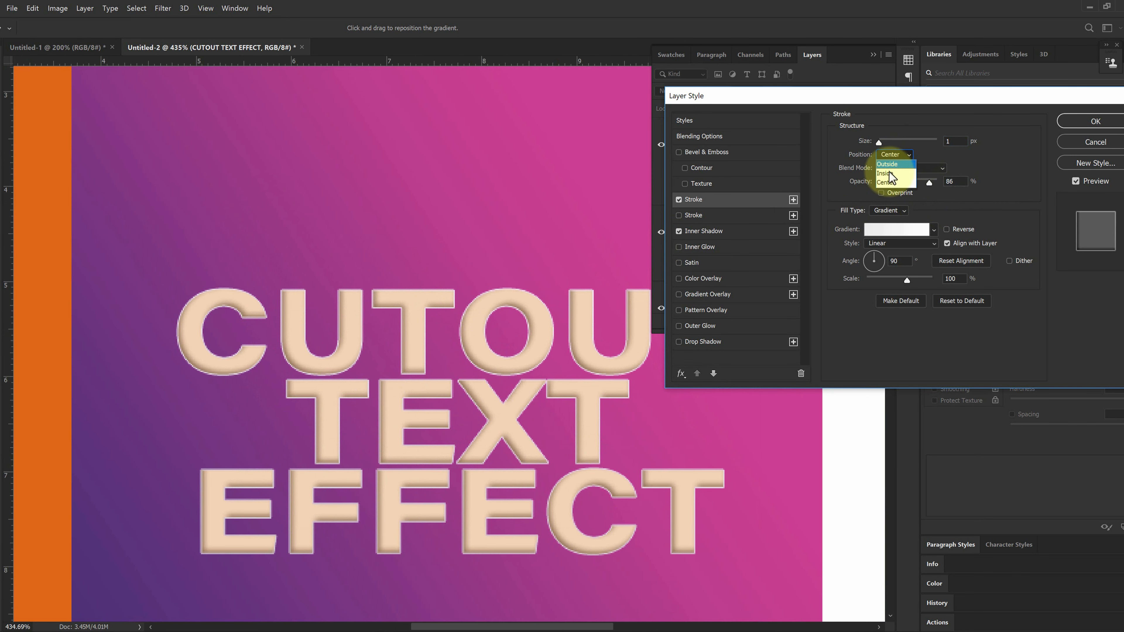
pyautogui.click(891, 174)
pyautogui.moveTo(929, 183)
pyautogui.mouseDown()
pyautogui.moveTo(920, 183)
pyautogui.moveTo(929, 183)
pyautogui.mouseUp()
pyautogui.click(1062, 129)
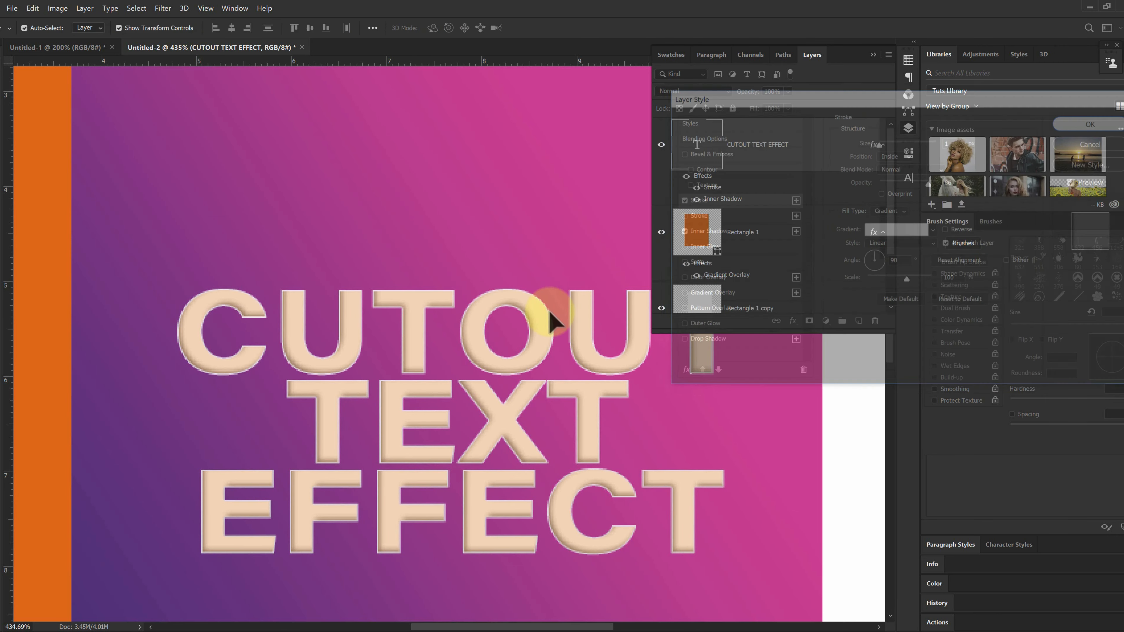
# - Add a diagonal-stripe Pattern Overlay to the white rectangle at 13% opacity and 25% scale
pyautogui.scroll(-5, 577, 344)
pyautogui.moveTo(611, 399); pyautogui.dragTo(479, 350)
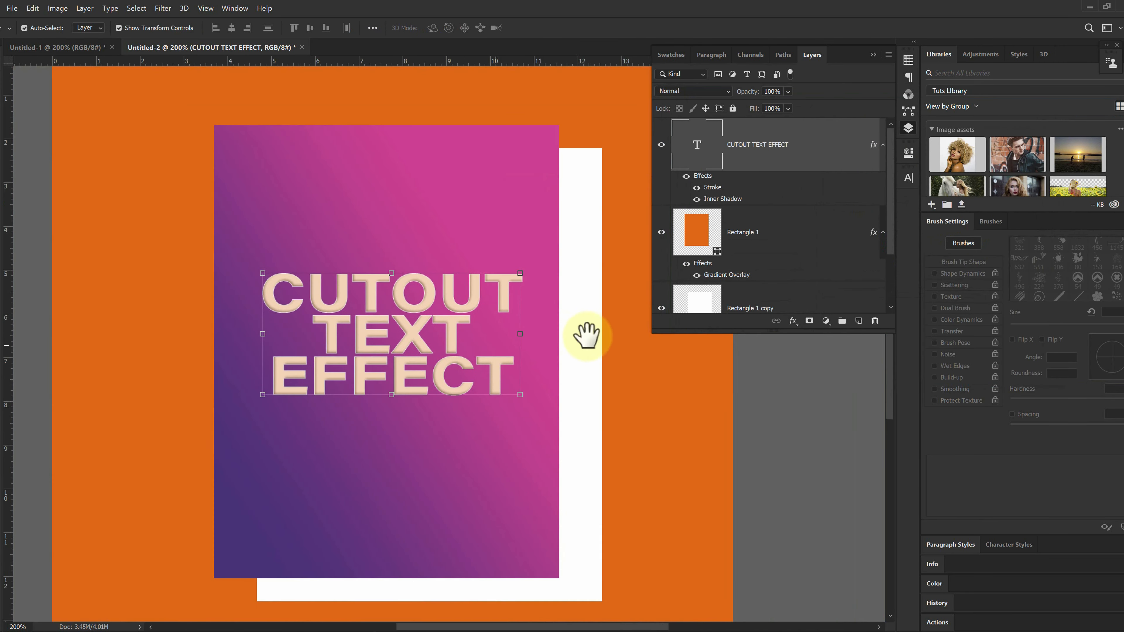
pyautogui.click(585, 333)
pyautogui.doubleClick(796, 286)
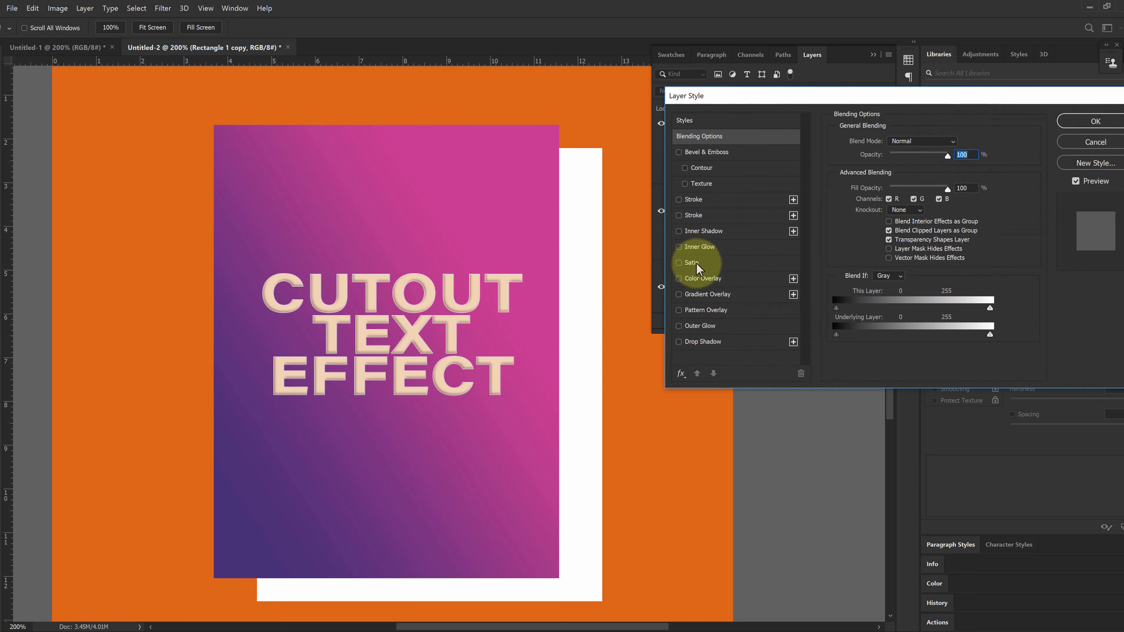
pyautogui.click(707, 310)
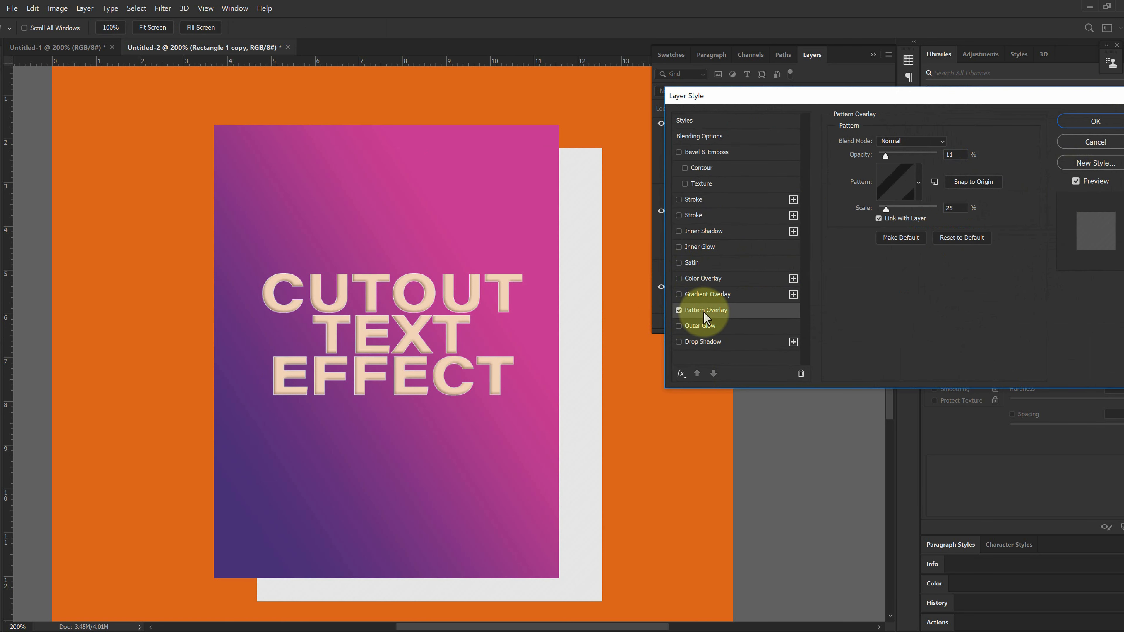
pyautogui.click(918, 182)
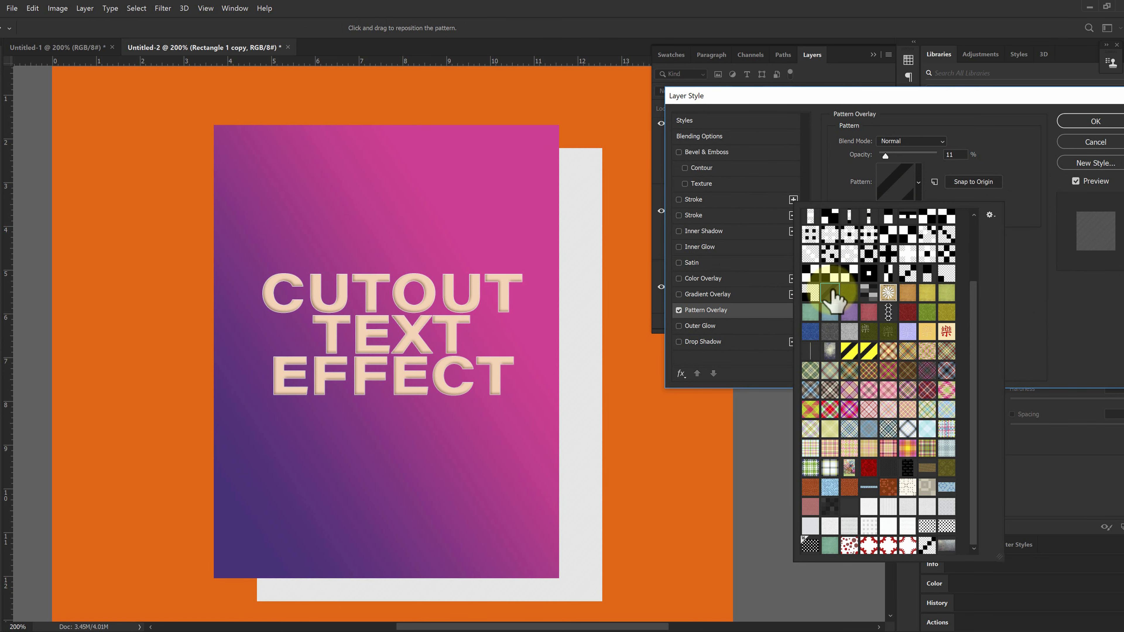
pyautogui.moveTo(886, 155)
pyautogui.mouseDown()
pyautogui.moveTo(920, 153)
pyautogui.moveTo(886, 156)
pyautogui.mouseUp()
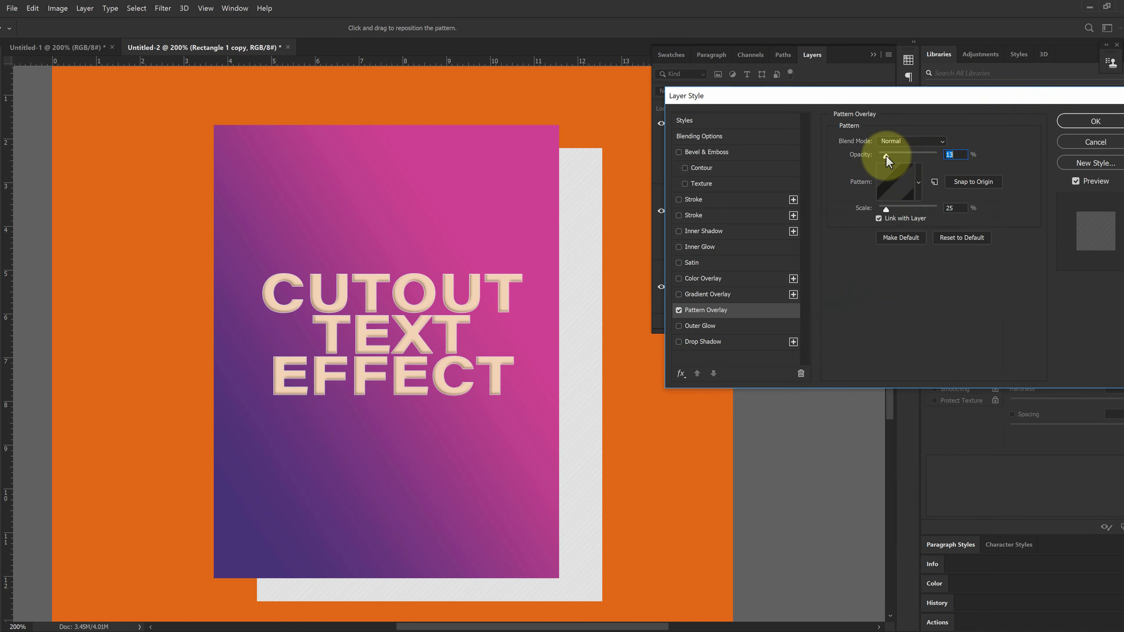
pyautogui.click(1096, 121)
# - Add the diagonal-stripe Pattern Overlay to the text layer at 11% opacity and 25% scale
pyautogui.click(821, 157)
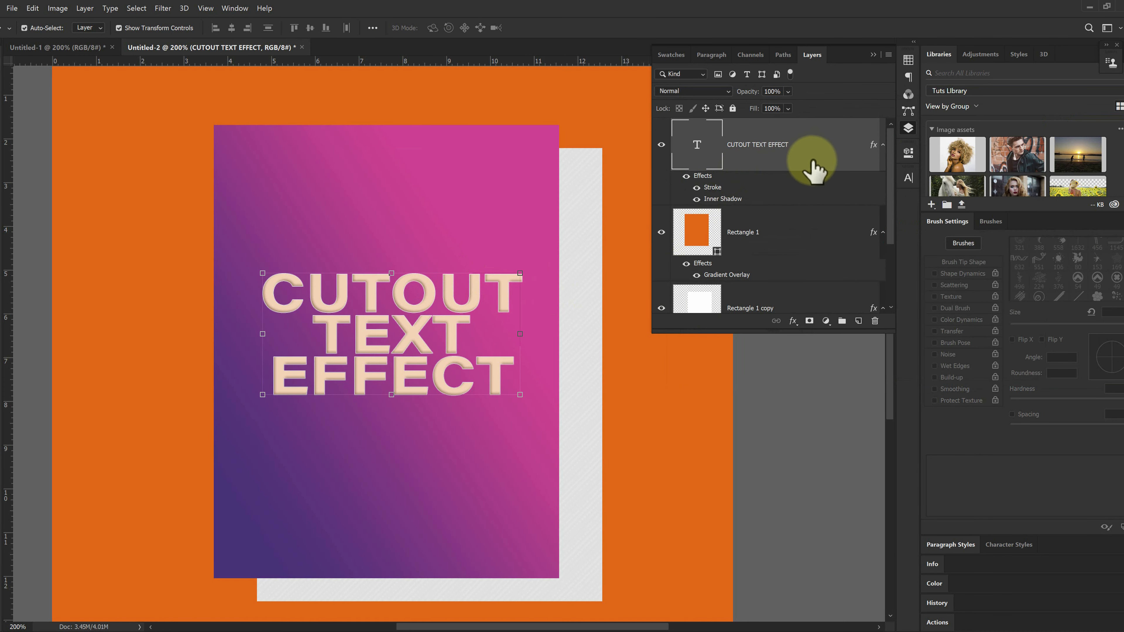
pyautogui.doubleClick(815, 168)
pyautogui.click(708, 311)
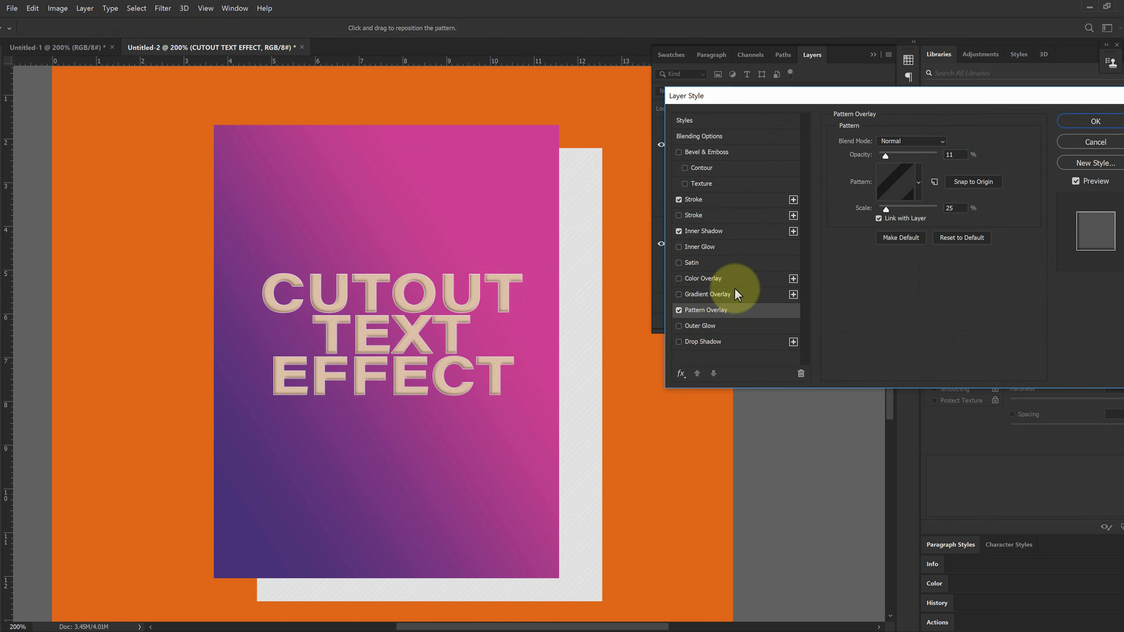
pyautogui.click(1095, 121)
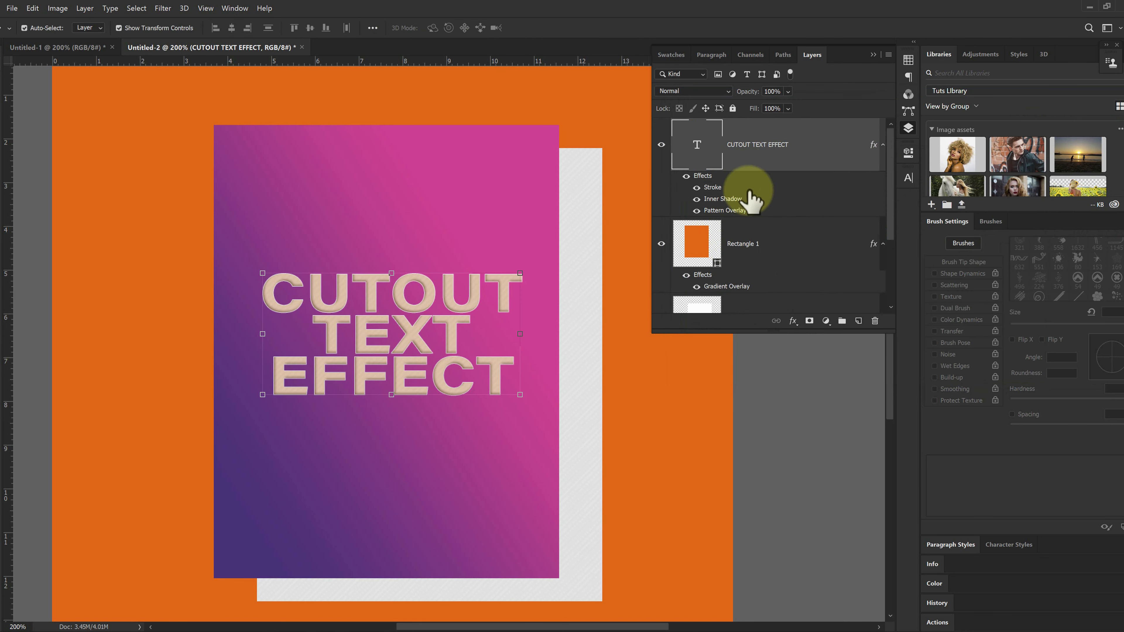
# - Change the CUTOUT TEXT EFFECT text colour from peach to white
pyautogui.click(908, 178)
pyautogui.click(872, 234)
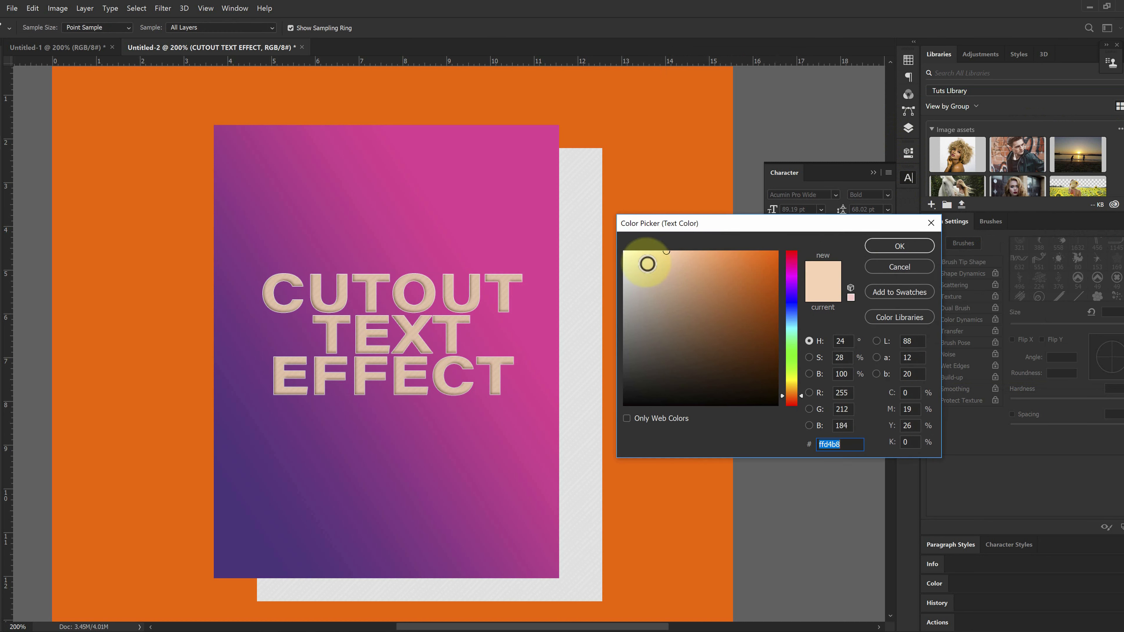
pyautogui.click(594, 264)
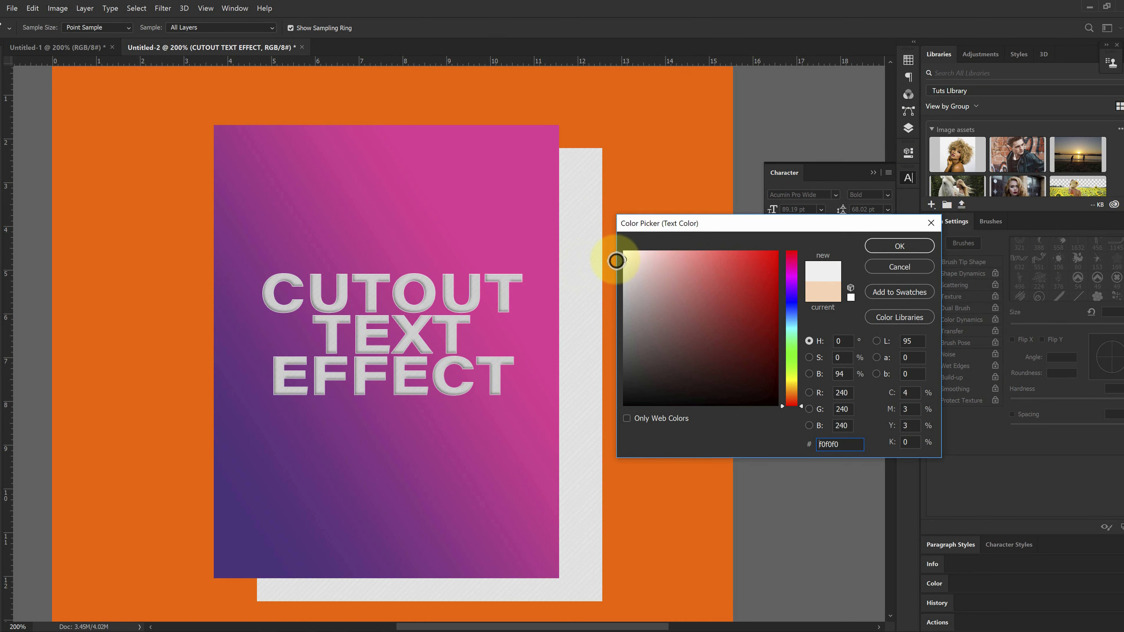
pyautogui.click(878, 244)
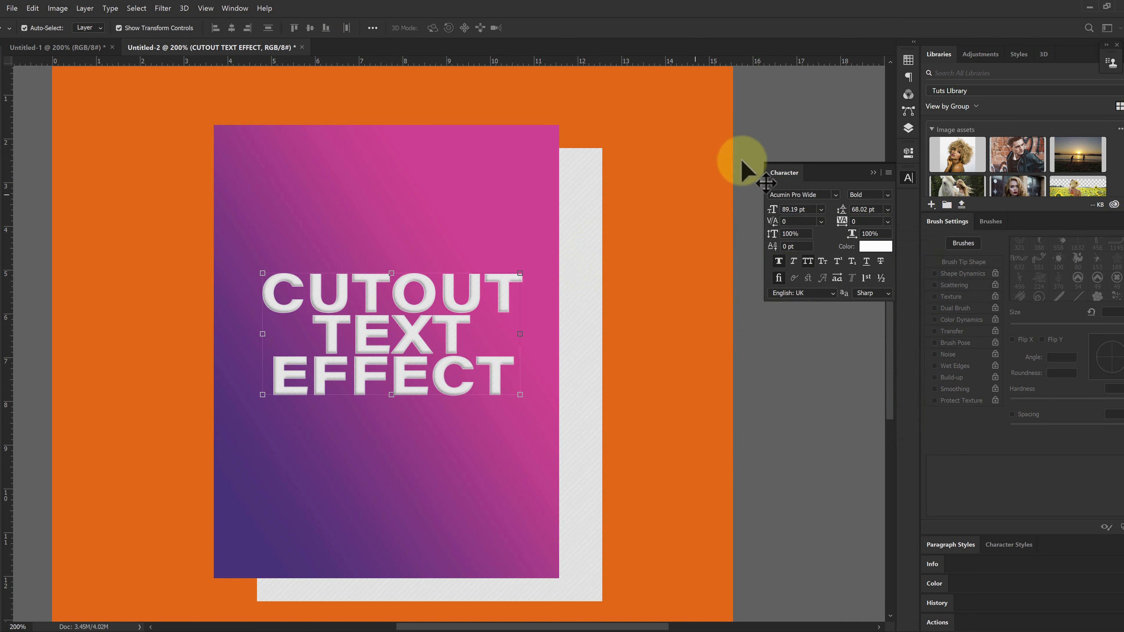
# - Examine the white text's stroke, inner shadow and stripe pattern at different magnifications
pyautogui.keyDown('ctrl'); pyautogui.click(701, 191); pyautogui.keyUp('ctrl')
pyautogui.keyDown('alt'); pyautogui.click(449, 351); pyautogui.keyUp('alt')
pyautogui.keyDown('alt'); pyautogui.click(452, 352); pyautogui.keyUp('alt')
pyautogui.click(457, 358)
pyautogui.click(457, 359)
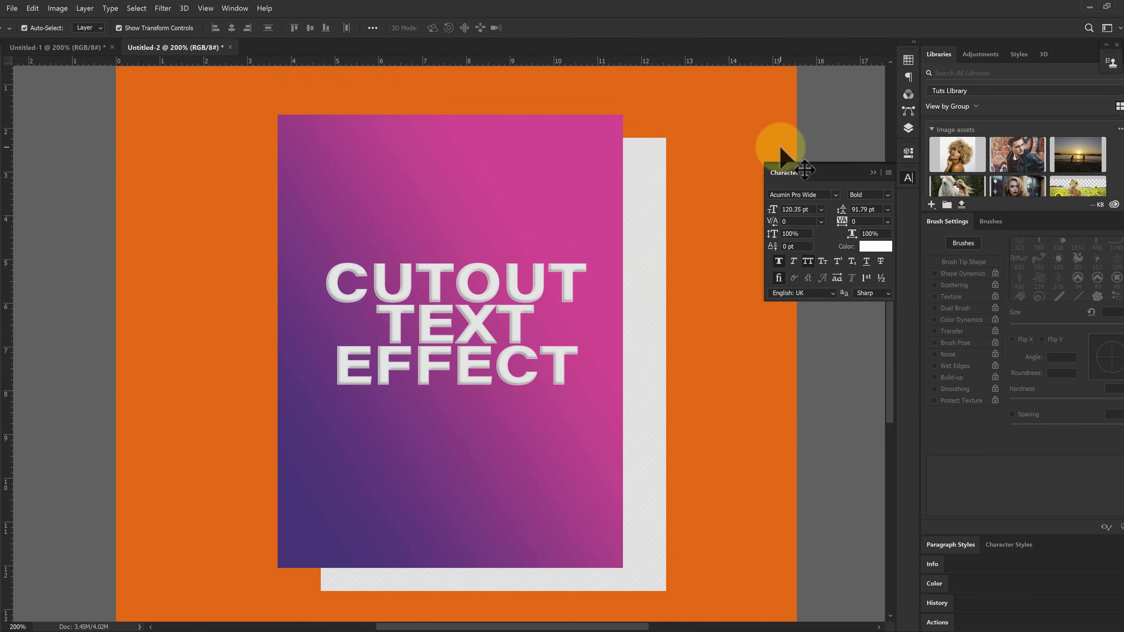
pyautogui.click(906, 176)
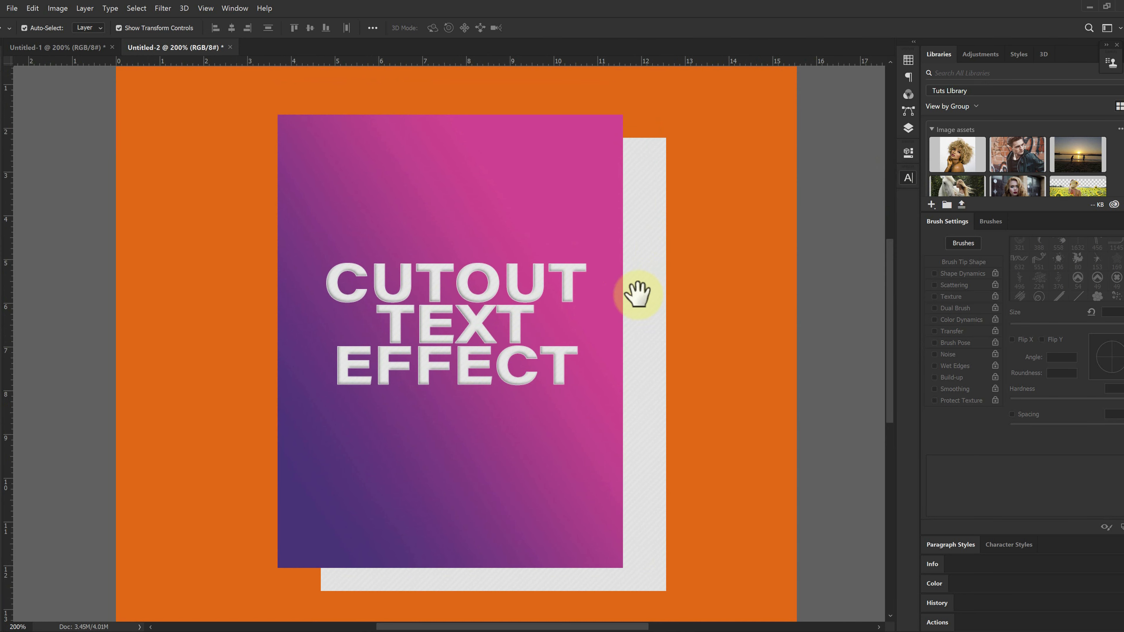
pyautogui.keyDown('alt'); pyautogui.click(600, 293); pyautogui.keyUp('alt')
pyautogui.click(546, 322)
# - Add a Drop Shadow to the gradient rectangle with 26% opacity, 135° angle, 13 px distance and 21 px size
pyautogui.keyDown('ctrl'); pyautogui.click(368, 292); pyautogui.keyUp('ctrl')
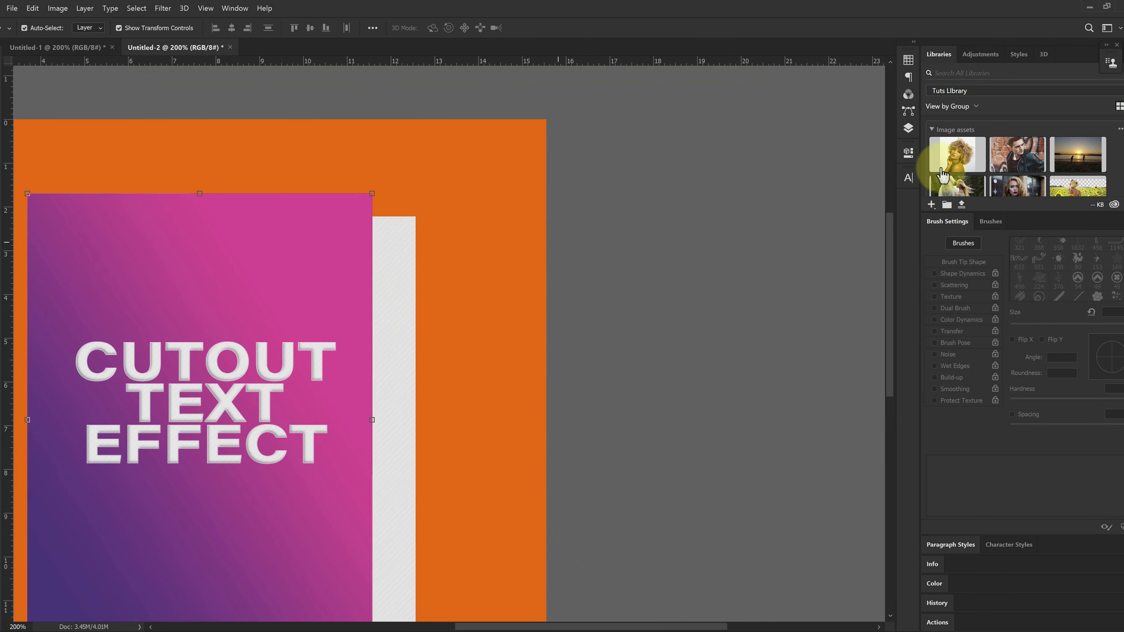
pyautogui.click(908, 128)
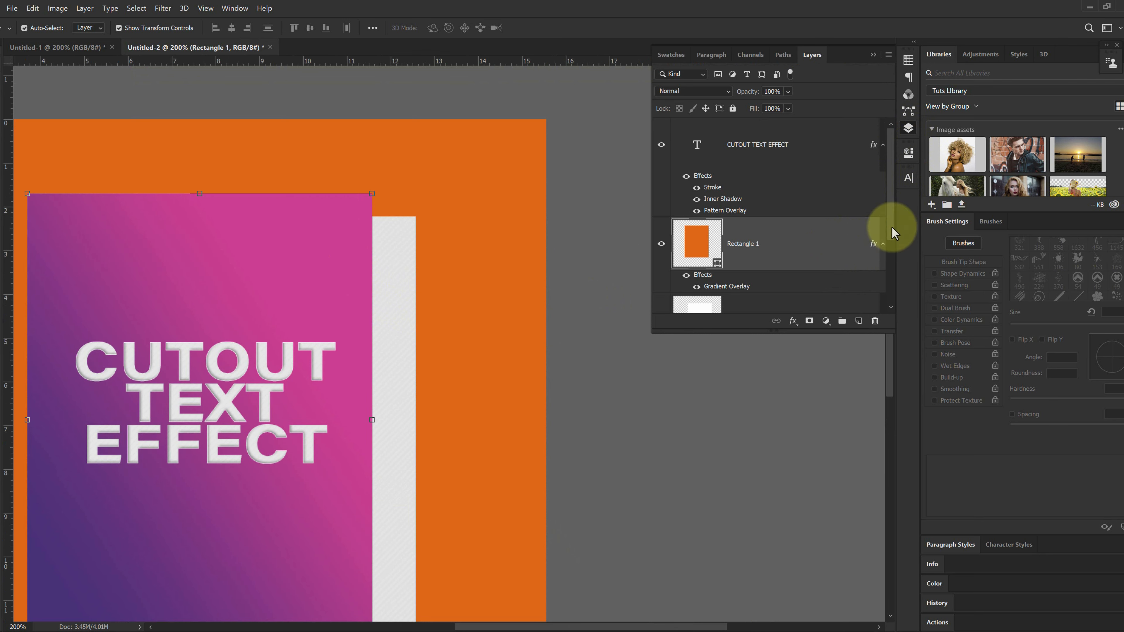
pyautogui.moveTo(892, 229); pyautogui.dragTo(892, 230)
pyautogui.doubleClick(805, 254)
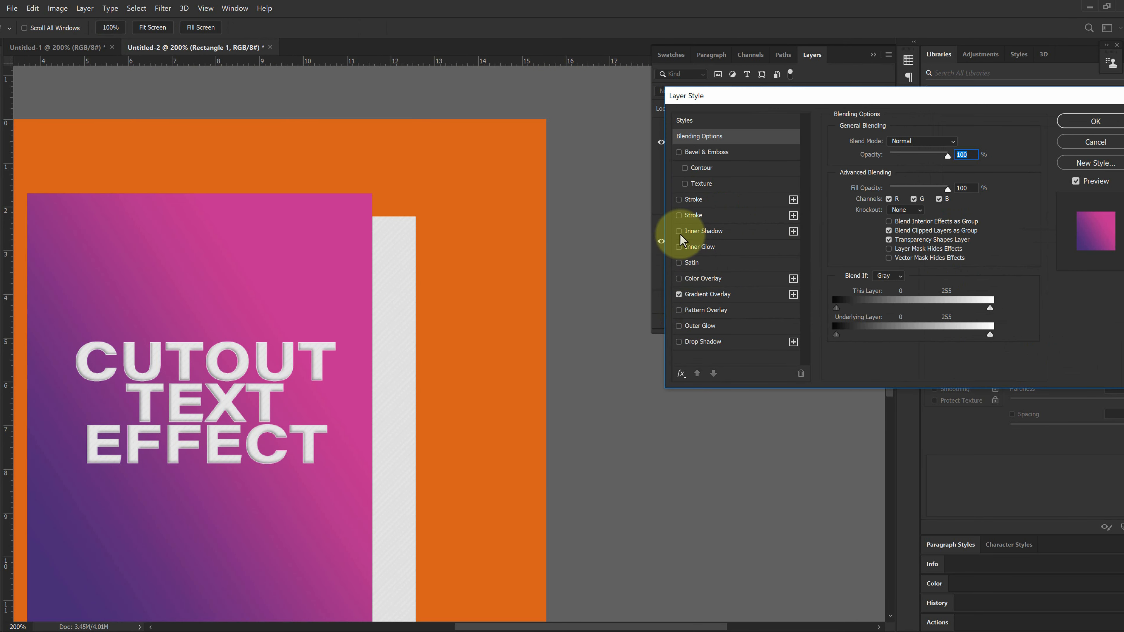
pyautogui.click(680, 342)
pyautogui.click(703, 342)
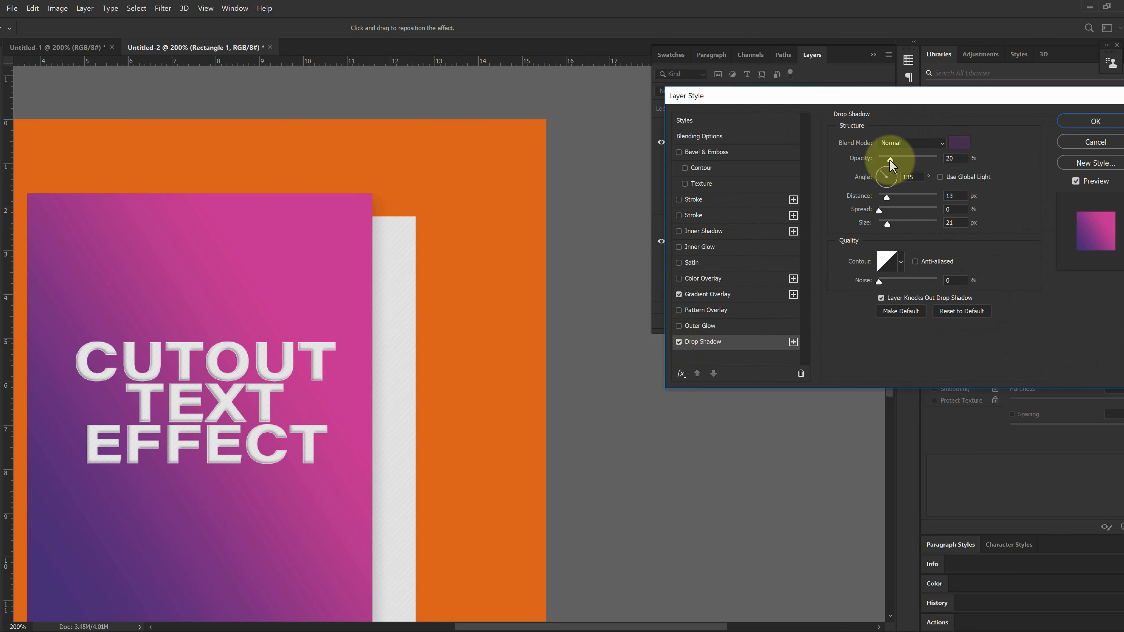
pyautogui.moveTo(891, 157); pyautogui.dragTo(897, 158)
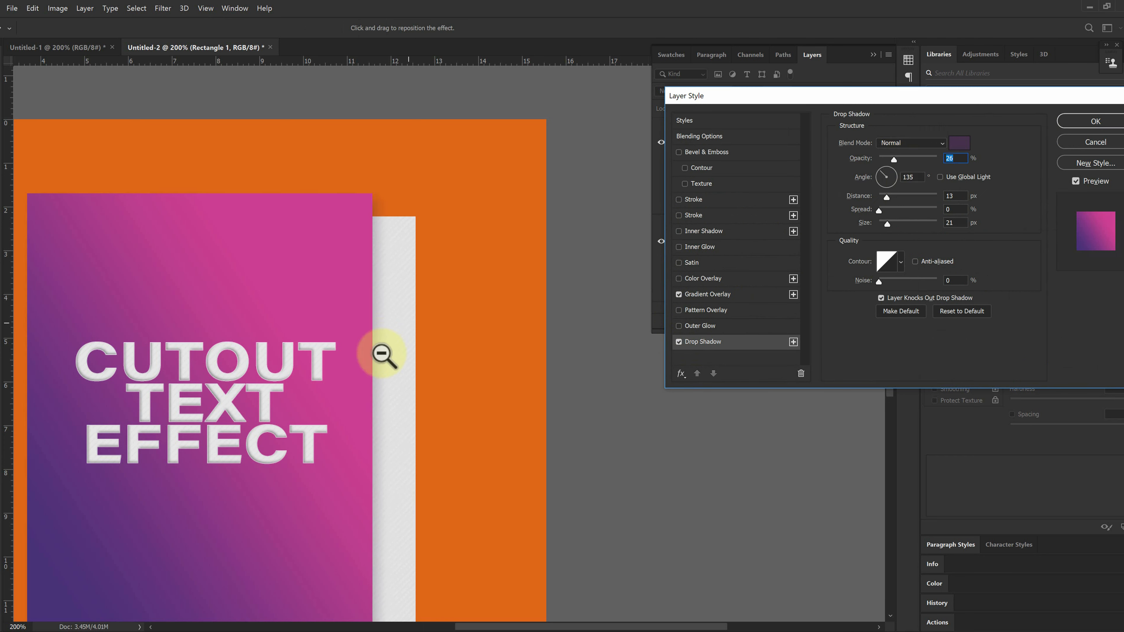
pyautogui.keyDown('alt'); pyautogui.click(389, 356); pyautogui.keyUp('alt')
pyautogui.click(1080, 123)
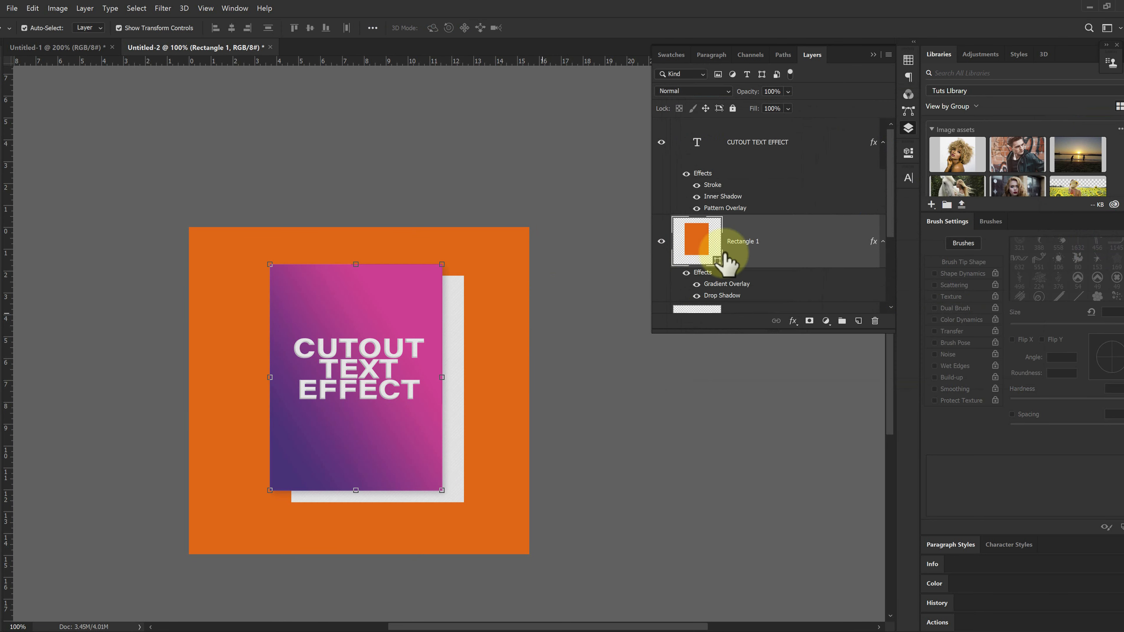
# - Copy the gradient rectangle's Drop Shadow effect onto the white striped rectangle
pyautogui.scroll(-2, 894, 273)
pyautogui.scroll(-2, 894, 273)
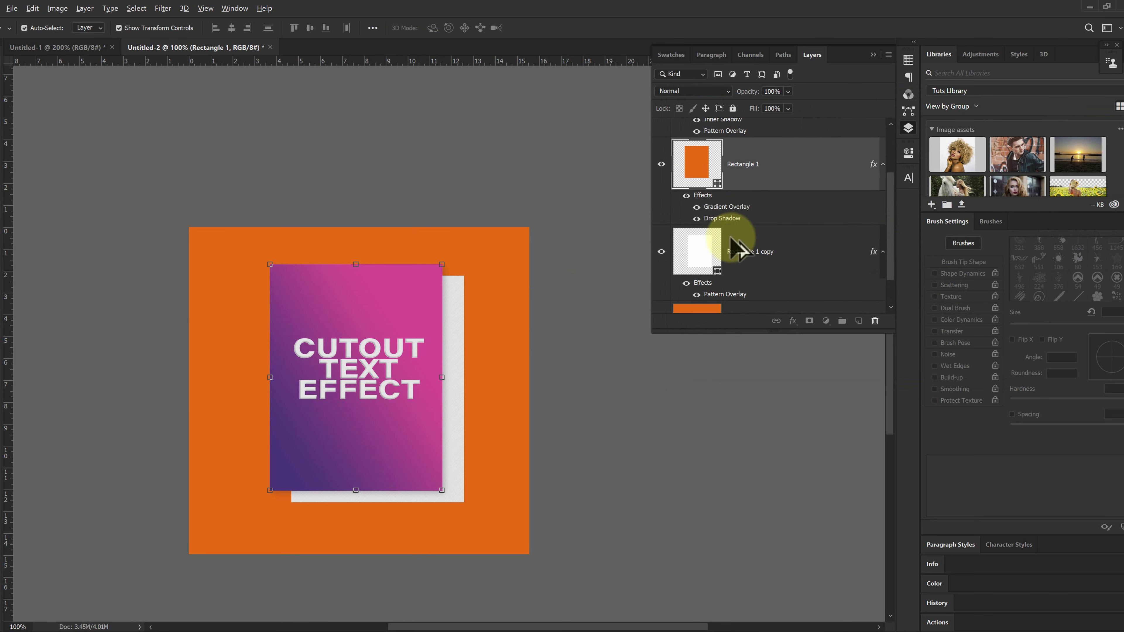
pyautogui.moveTo(736, 247); pyautogui.dragTo(765, 251)
pyautogui.click(599, 309)
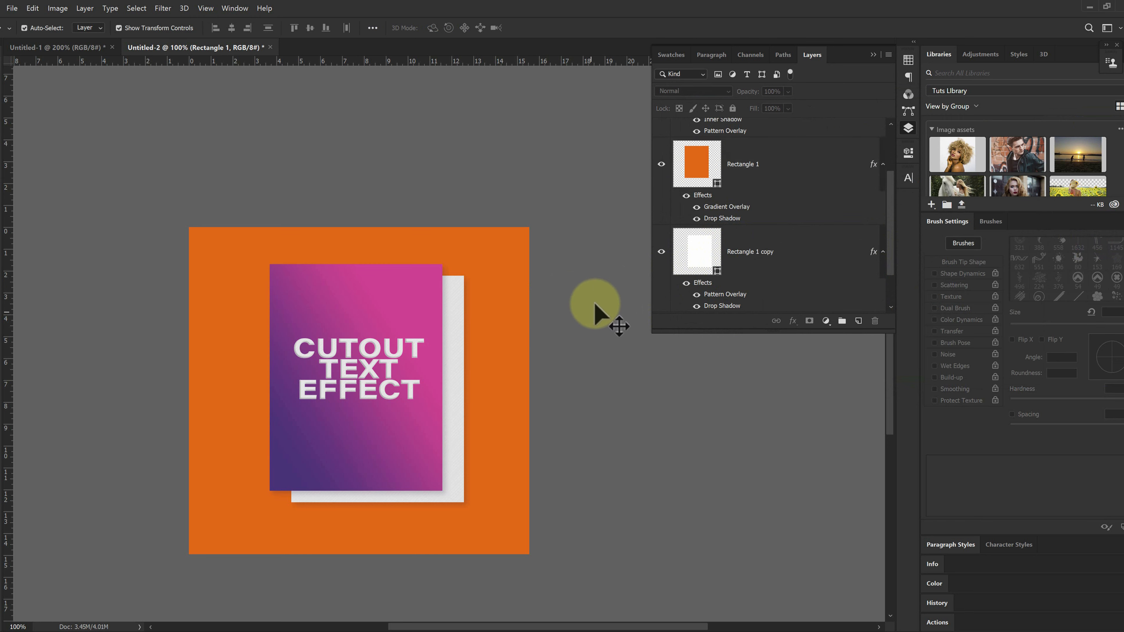
pyautogui.click(509, 288)
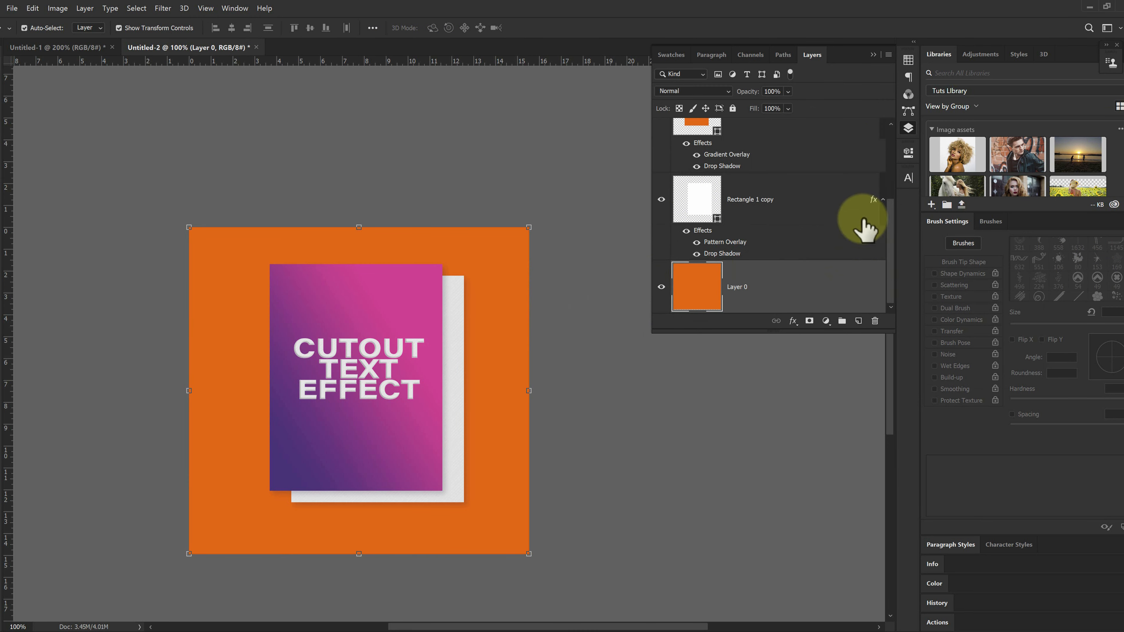
# - Hide the interface panels and examine the finished text effect at 300% magnification
pyautogui.press('Tab')
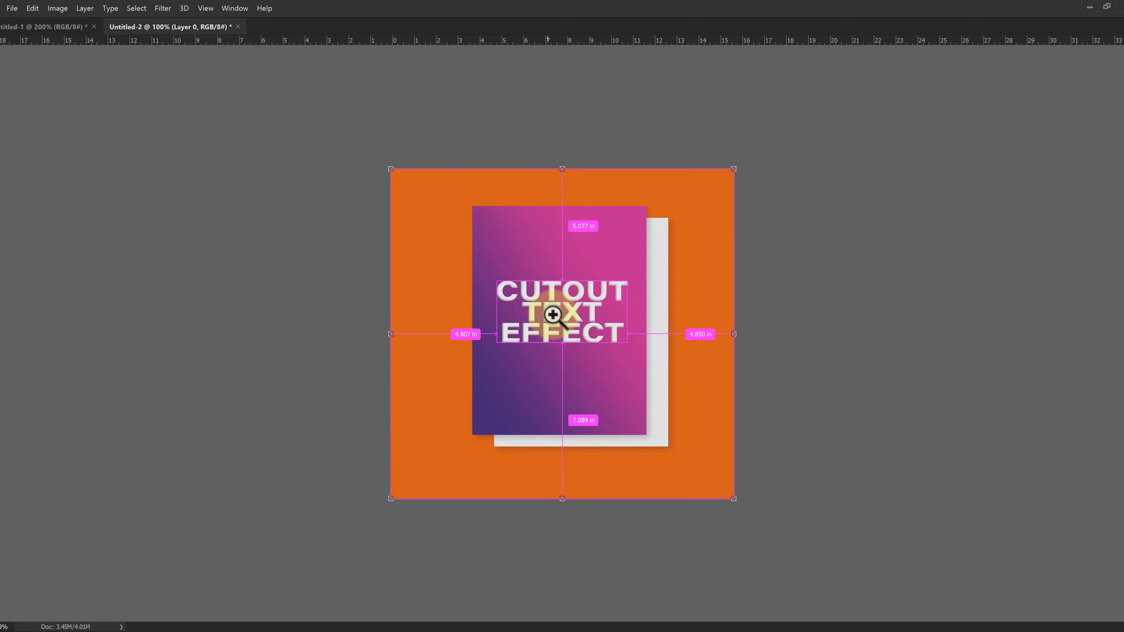
pyautogui.keyDown('ctrl'); pyautogui.click(558, 312); pyautogui.keyUp('ctrl')
pyautogui.moveTo(594, 337); pyautogui.dragTo(567, 318)
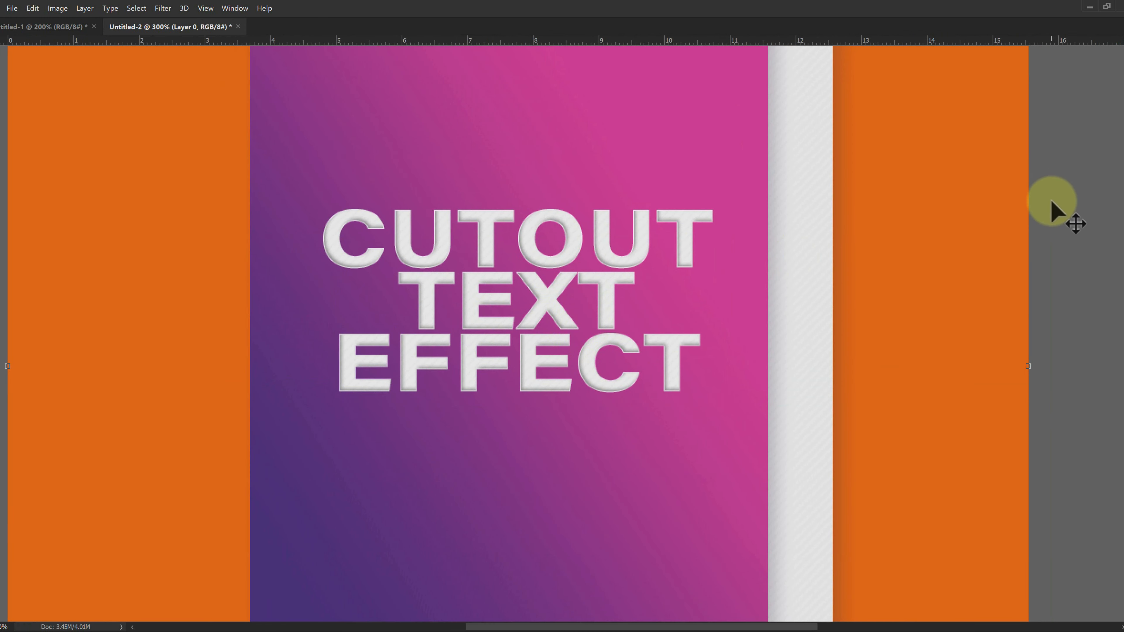